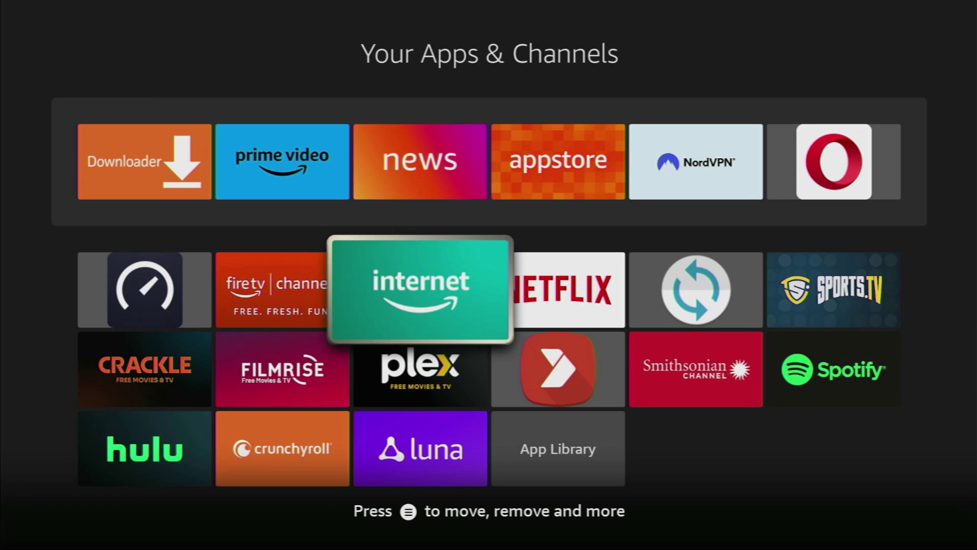
key("Up")
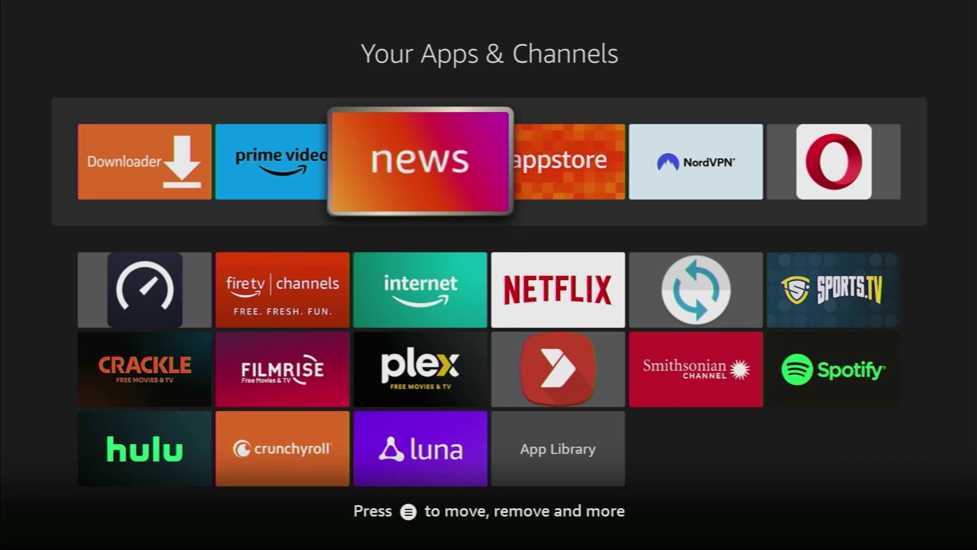
key("Left")
key("Left")
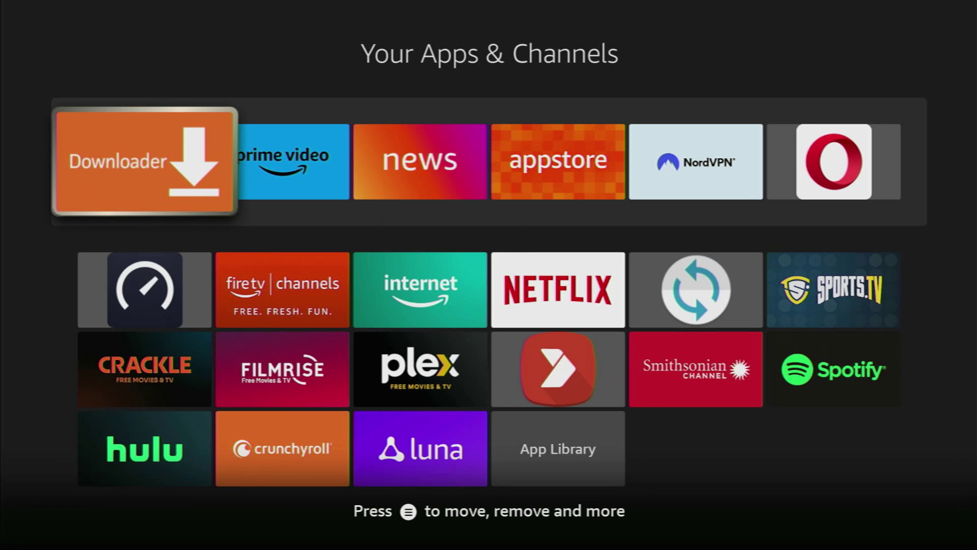
- Return to the home screen and open the Find search keyboard
key("Escape")
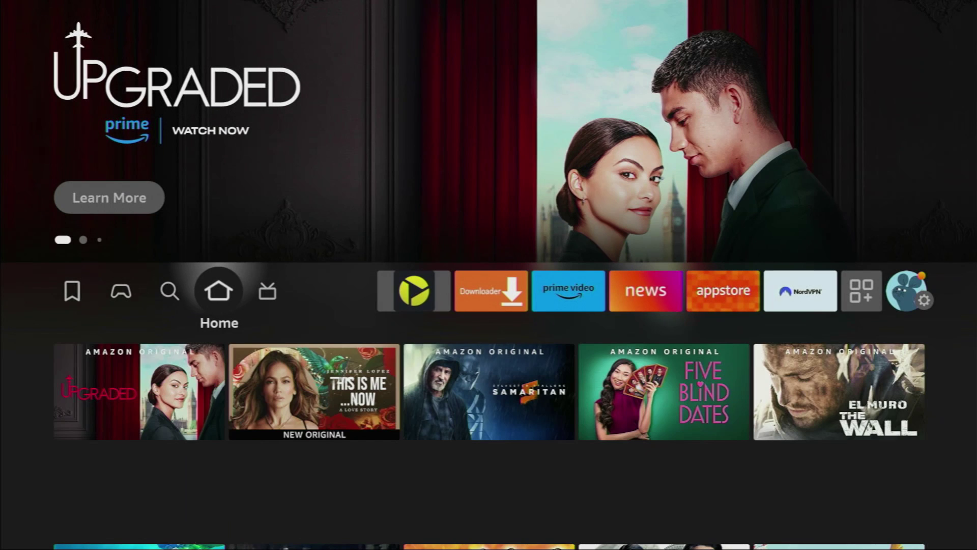
key("Left")
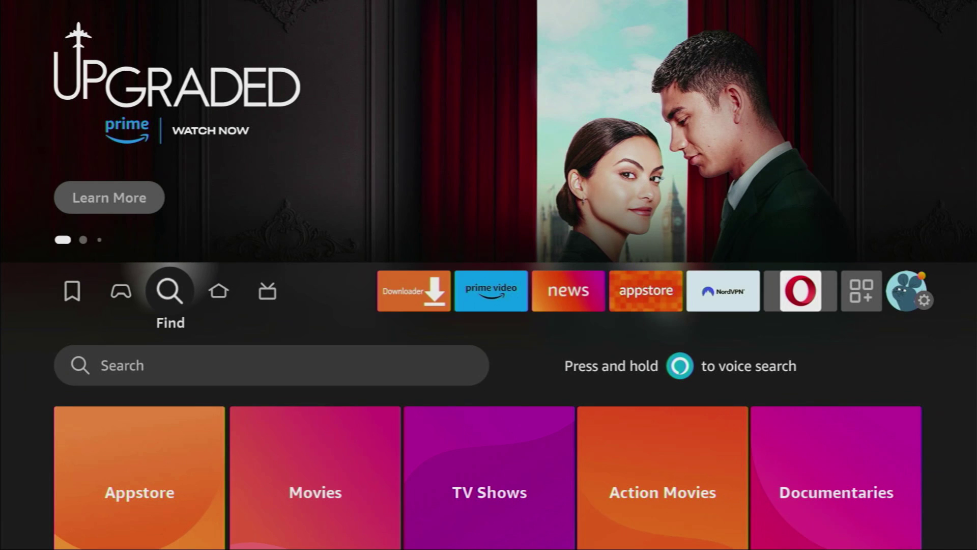
key("Down")
key("Return")
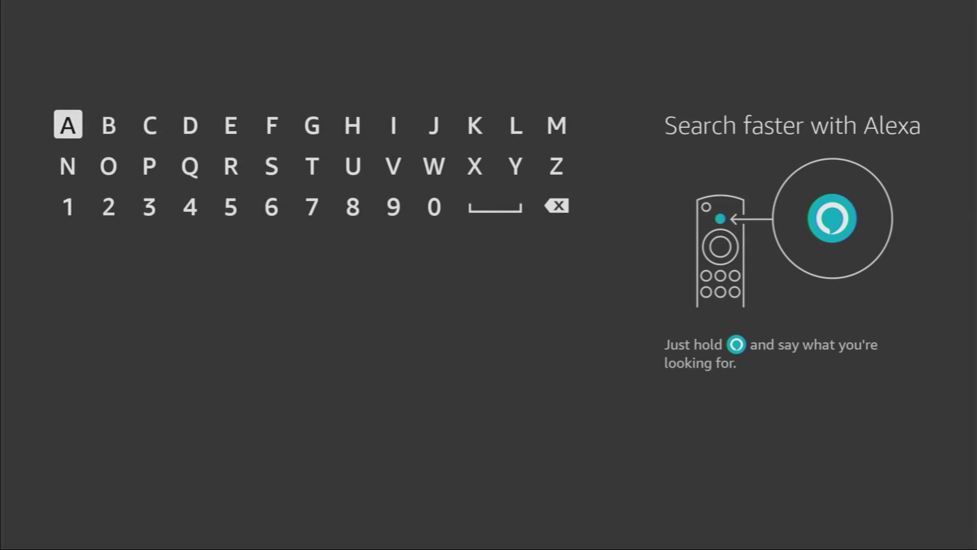
- Search for "downloader" to bring up the Downloader app
key("Right")
key("Right")
key("Right")
key("Return")
key("Down")
key("Left")
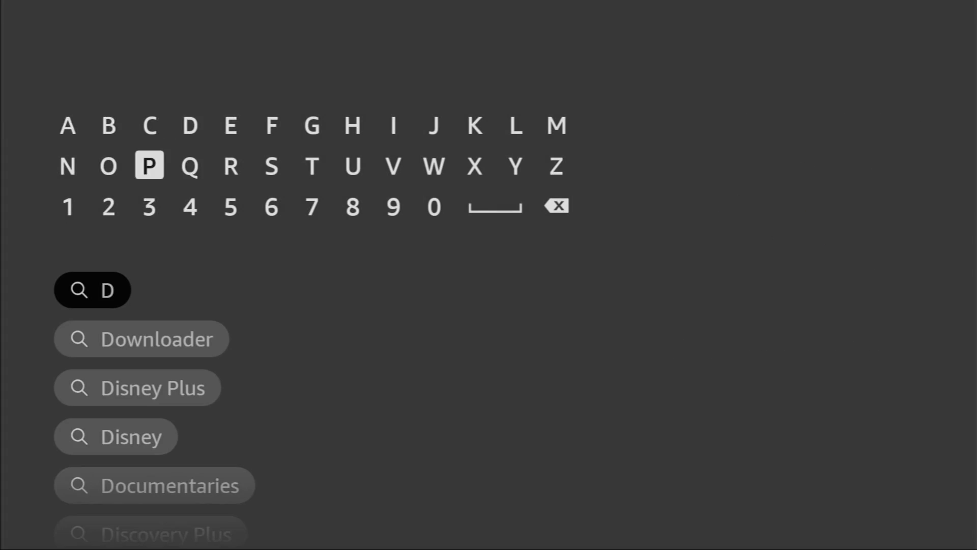
key("Left")
key("Return")
key("Right")
key("Right")
key("Right")
key("Right")
key("Right")
key("Right")
key("Right")
key("Right")
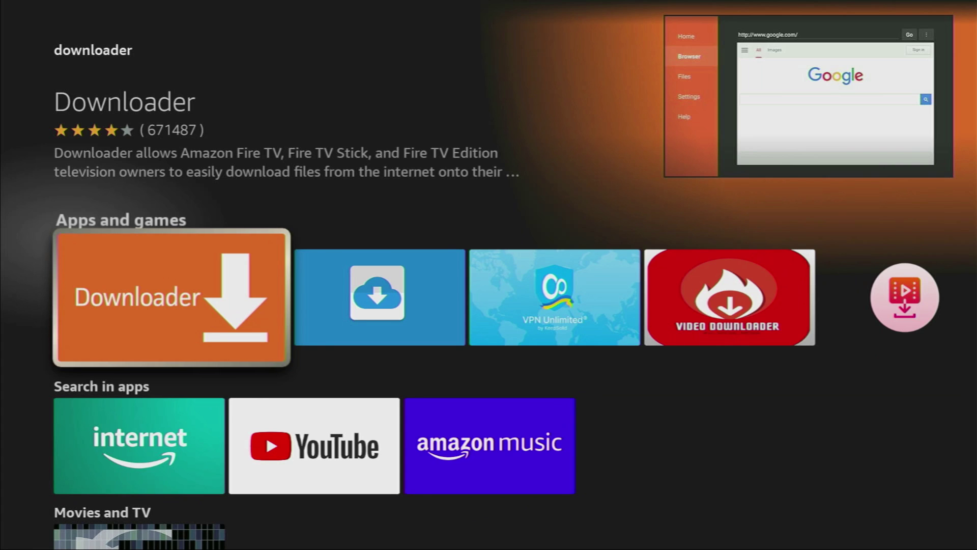
- Return to the home screen and go to the device settings
key("Home")
key("Right")
key("Right")
key("Right")
key("Right")
key("Right")
key("Right")
key("Right")
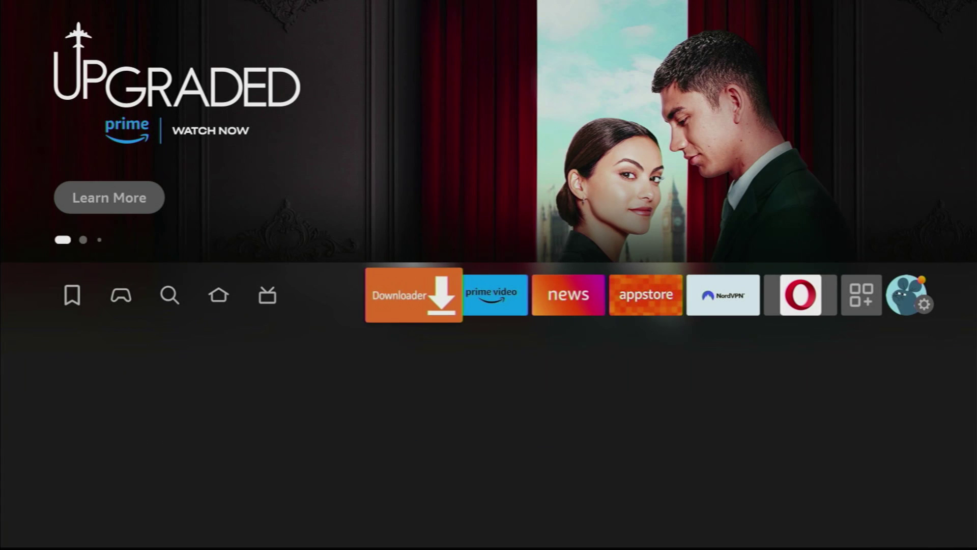
key("Right")
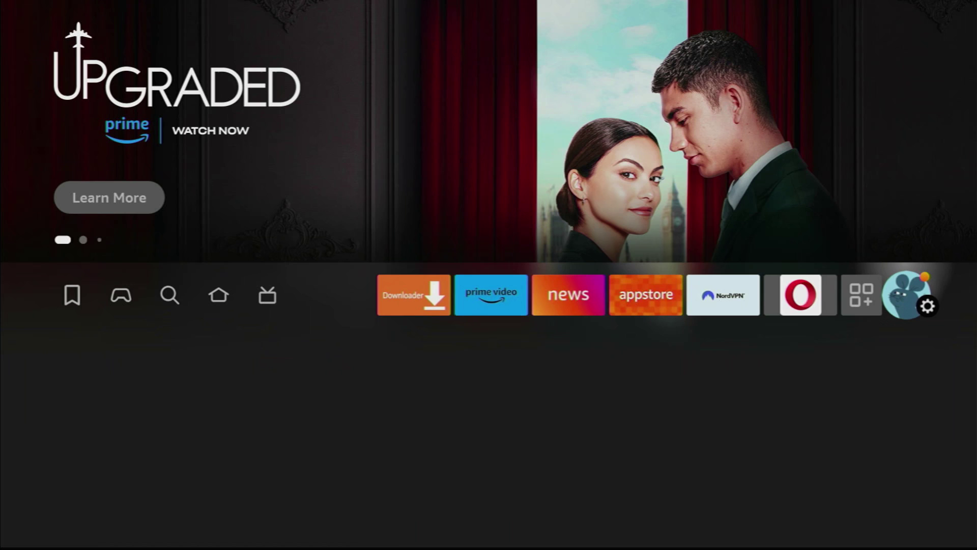
- Open the My Fire TV section of the settings
key("Down")
key("Down")
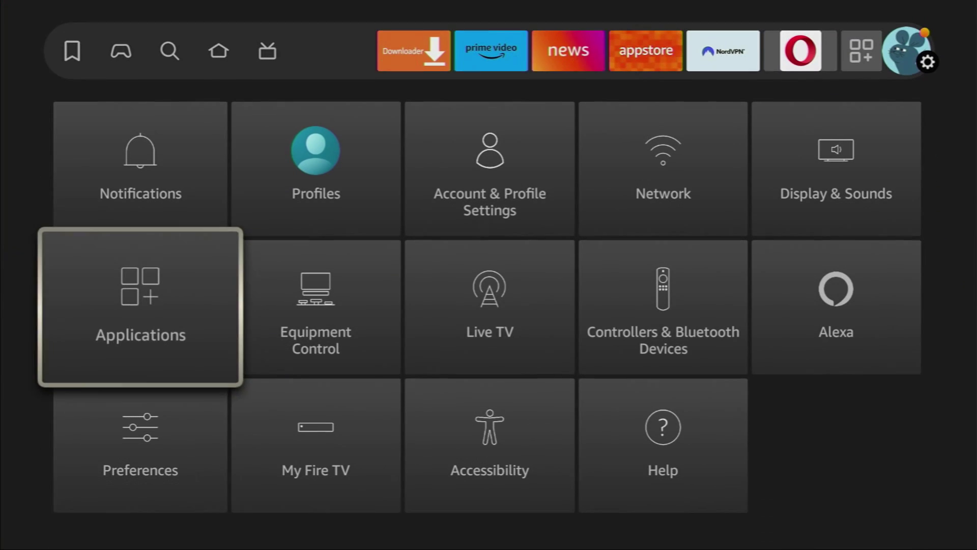
key("Down")
key("Right")
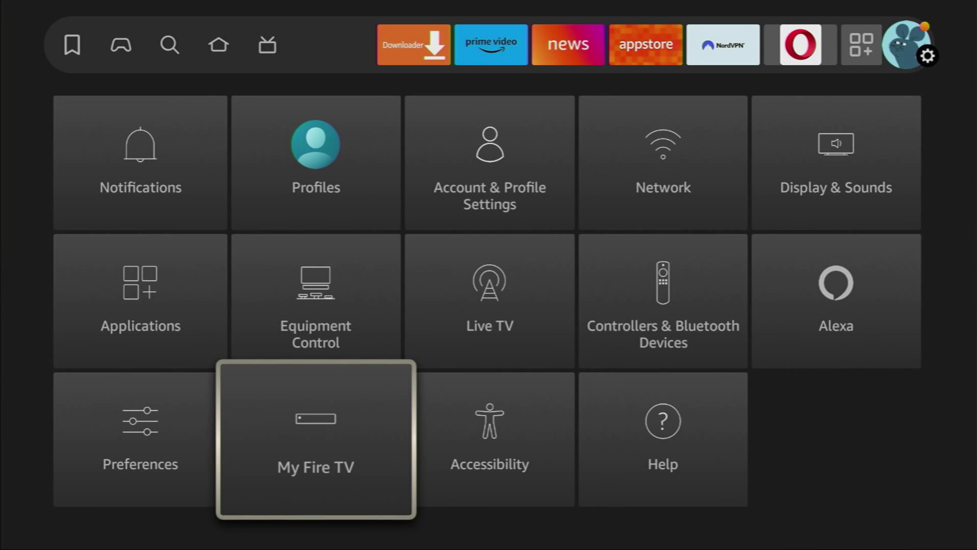
key("Return")
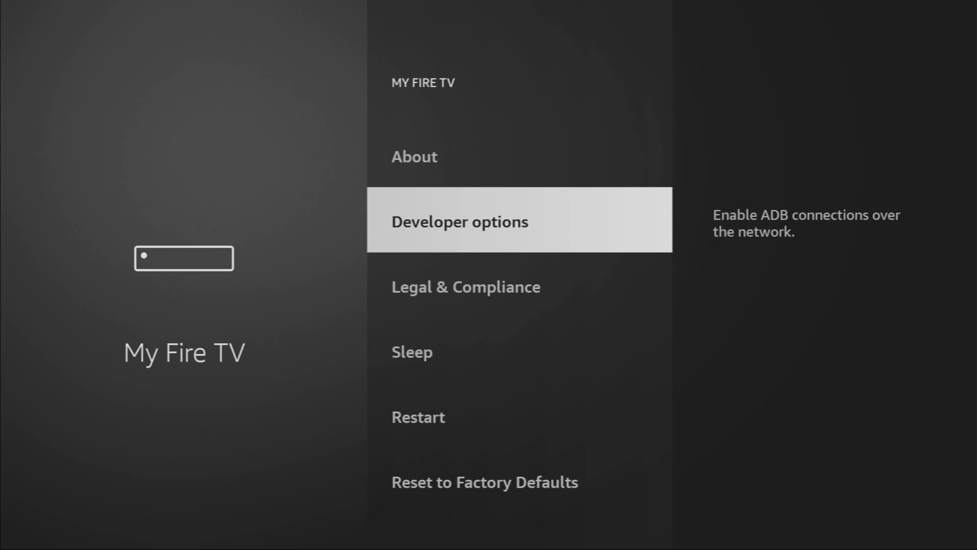
- Open About in My Fire TV and select the Fire TV Stick entry
key("Up")
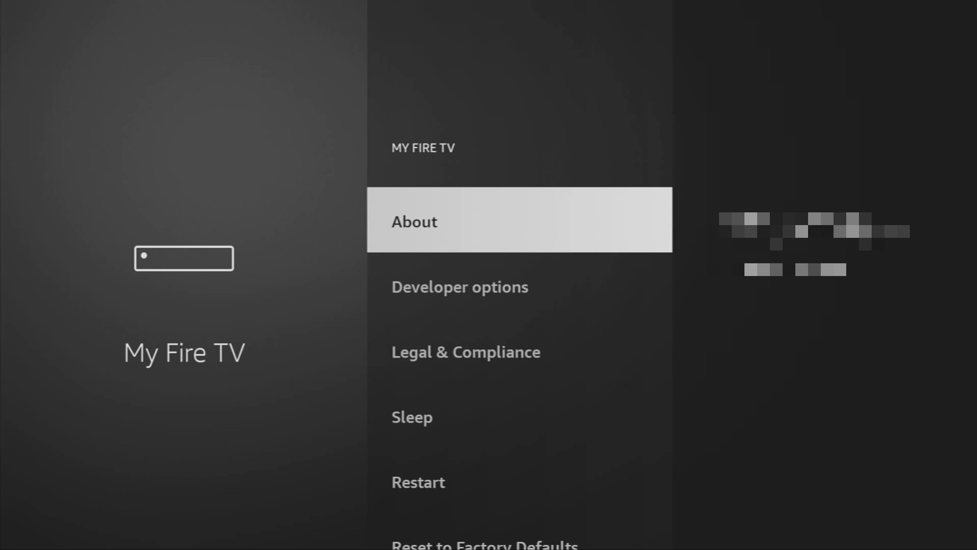
key("Return")
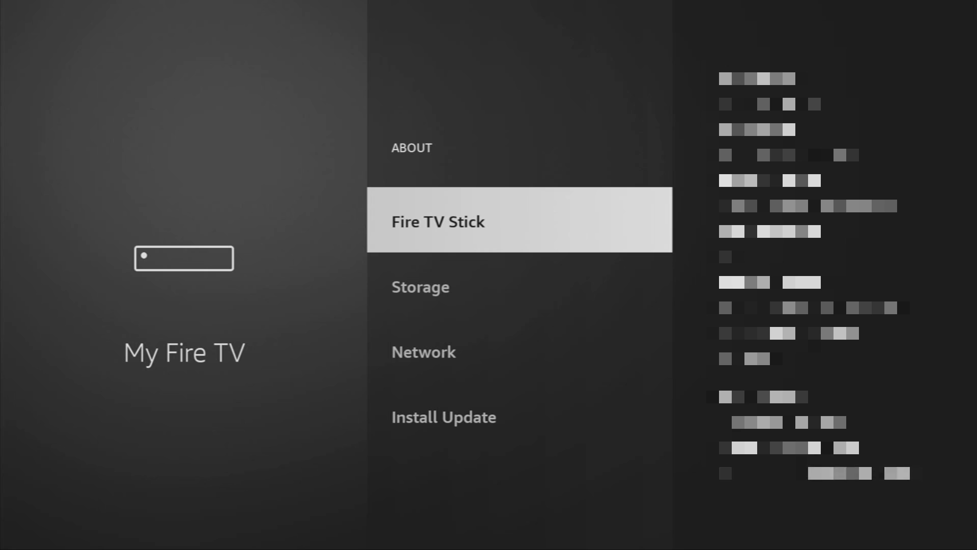
key("Return")
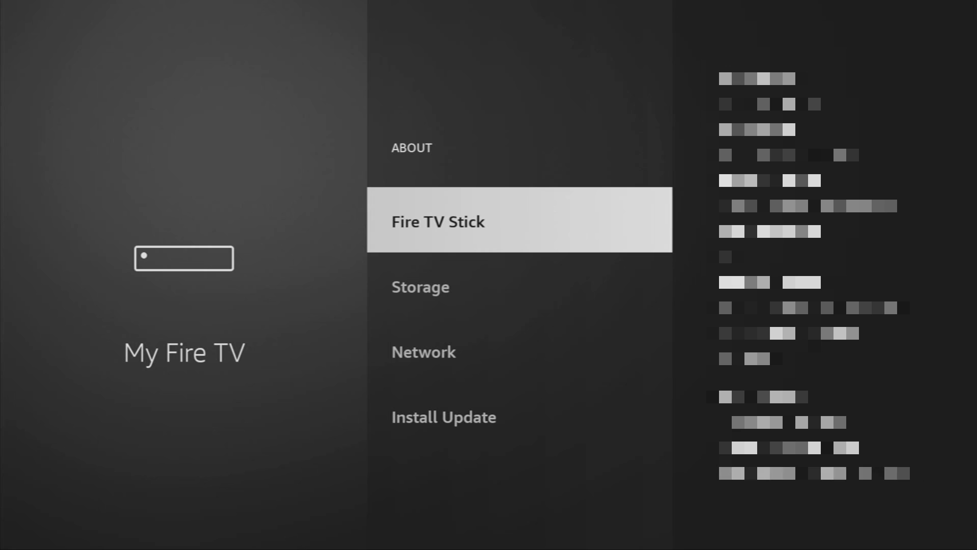
- Open Install unknown apps within Developer options and select the Downloader entry
key("Escape")
key("Down")
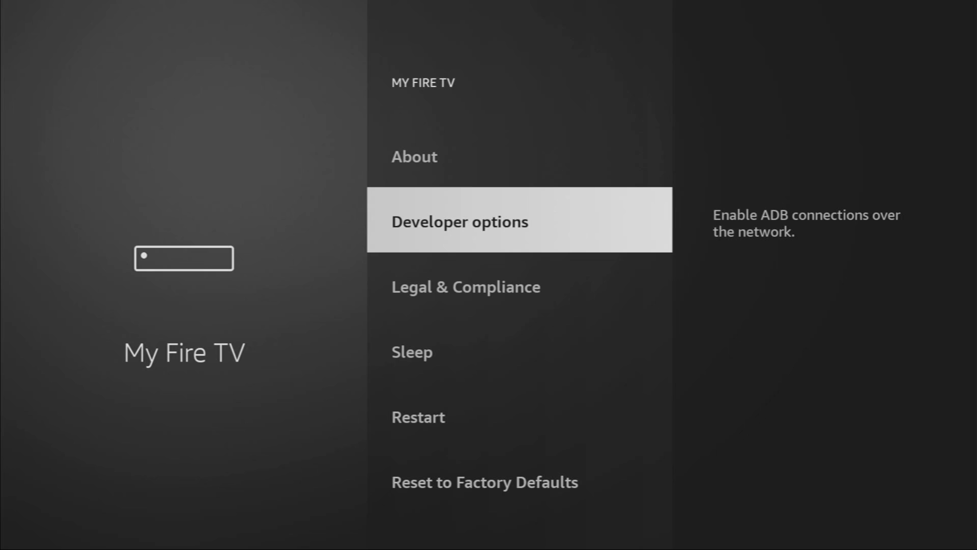
key("Return")
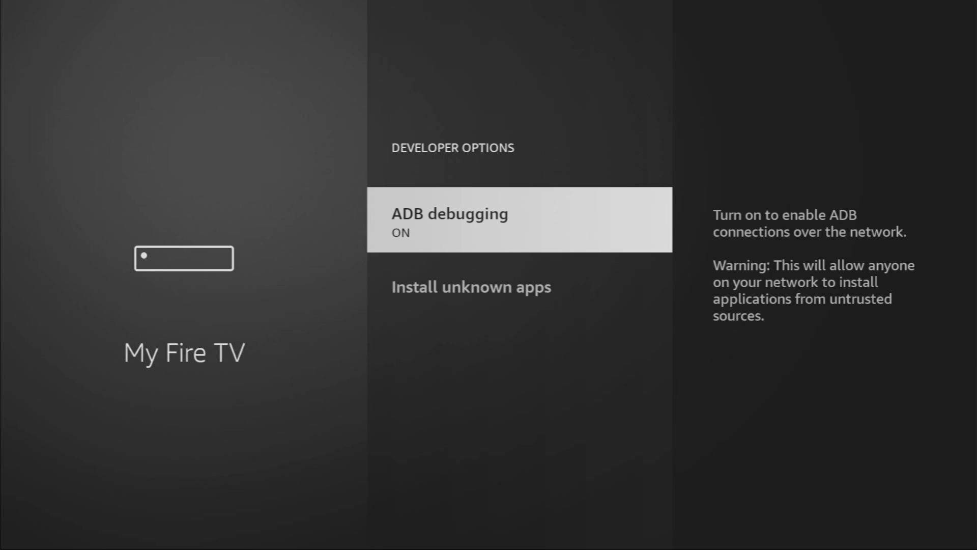
key("Down")
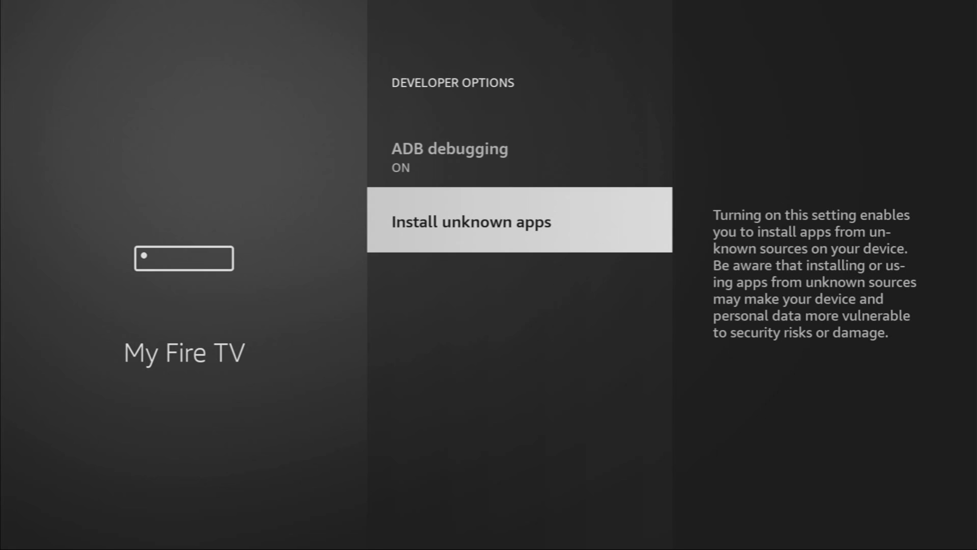
key("Return")
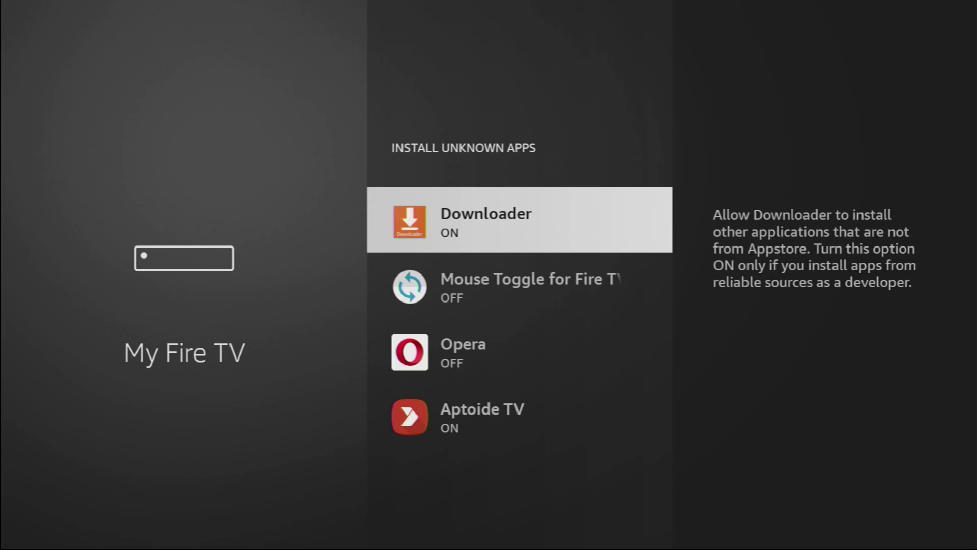
key("Return")
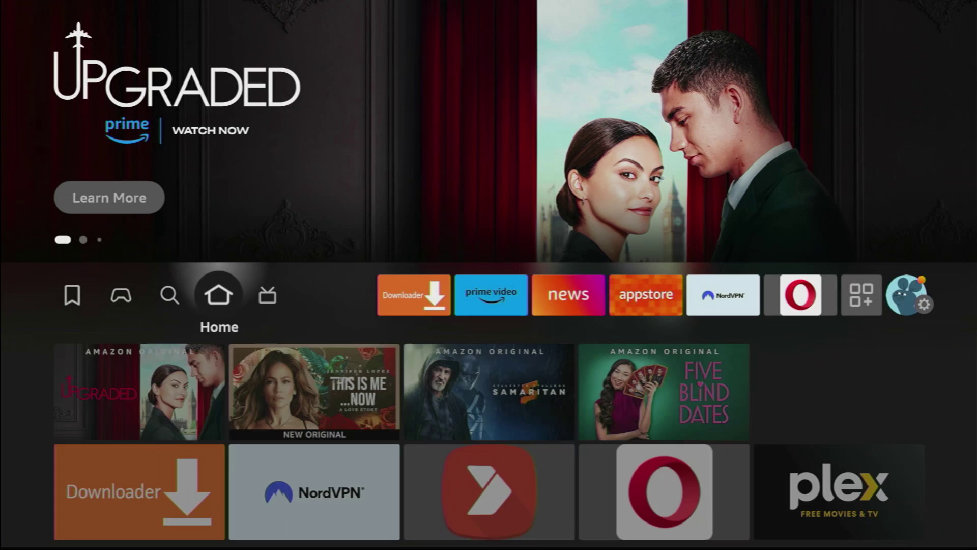
- Open the full list of apps and channels from the home screen
key("Right")
key("Right")
key("Right")
key("Right")
key("Right")
key("Right")
key("Right")
key("Right")
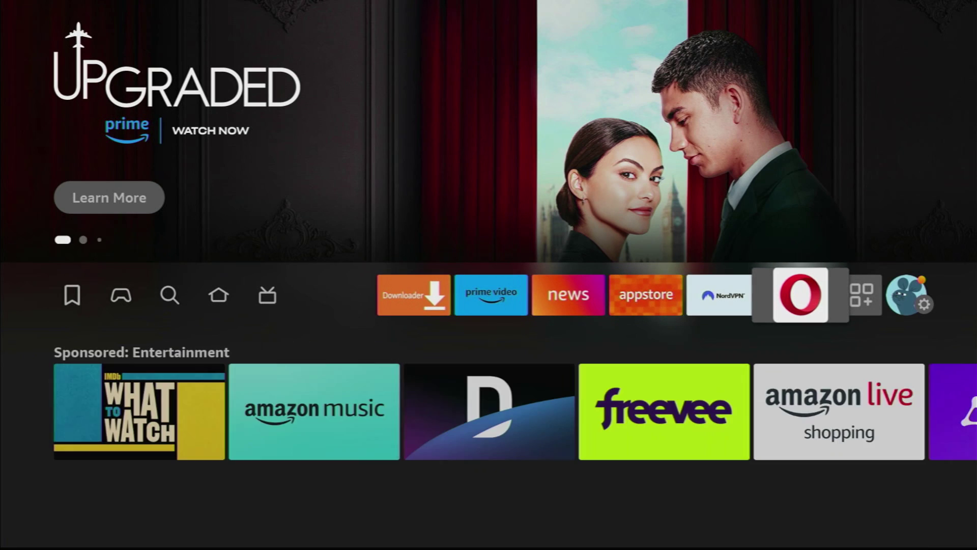
key("Return")
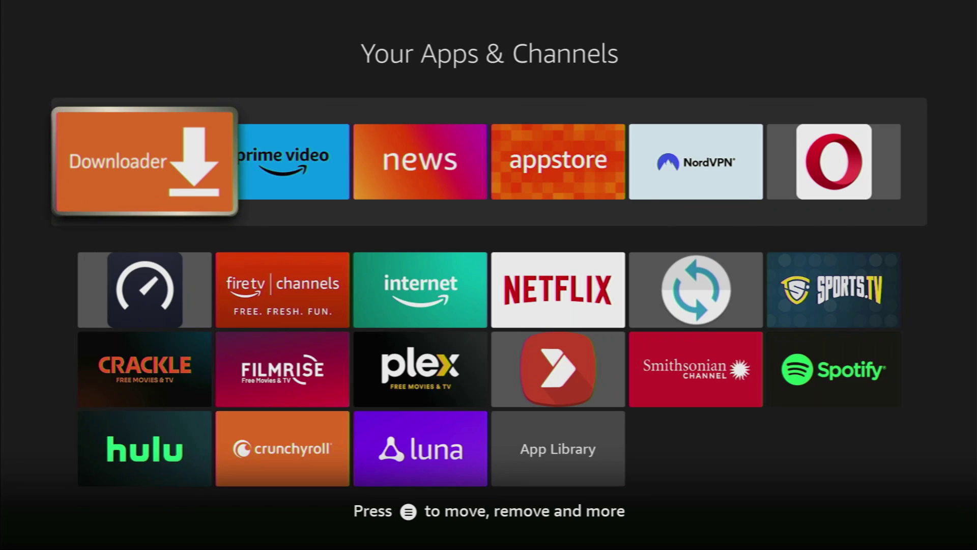
- Launch the NordVPN app from the apps and channels list
key("Right")
key("Right")
key("Right")
key("Right")
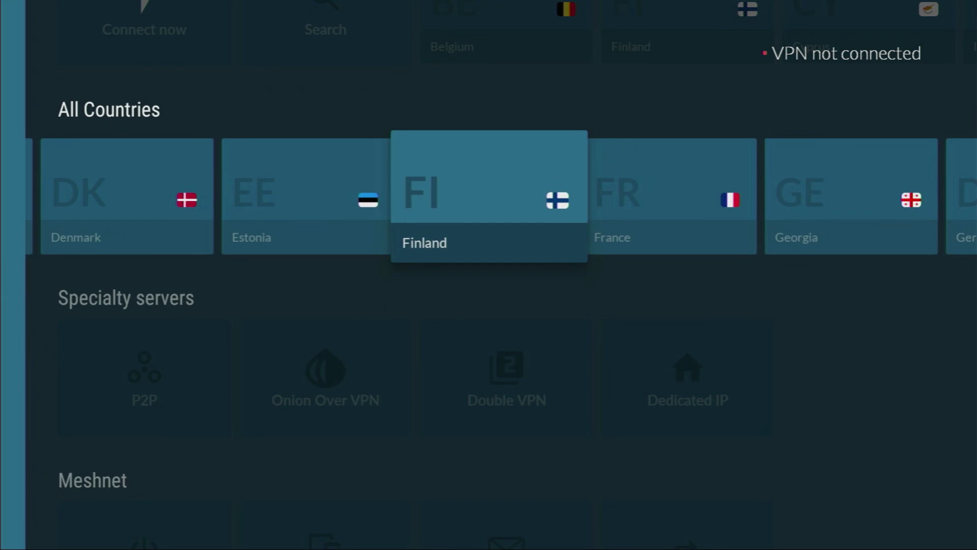
- Connect the VPN to Chile from the All Countries list
key("Left")
key("Left")
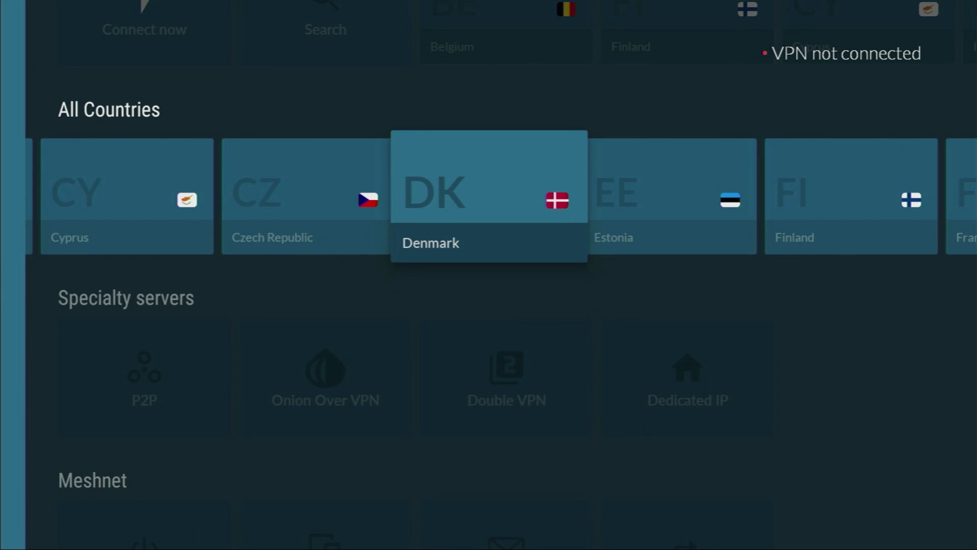
key("Left")
key("Left")
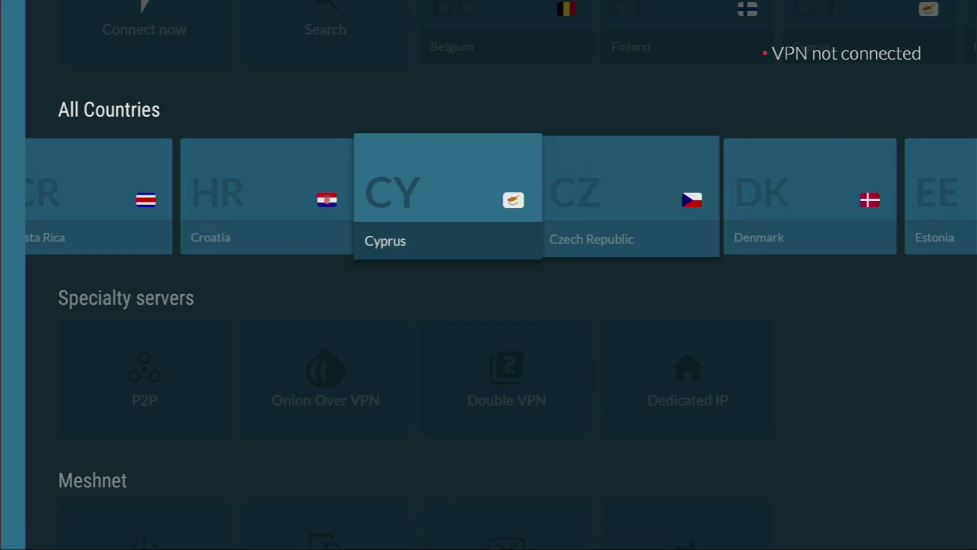
key("Left")
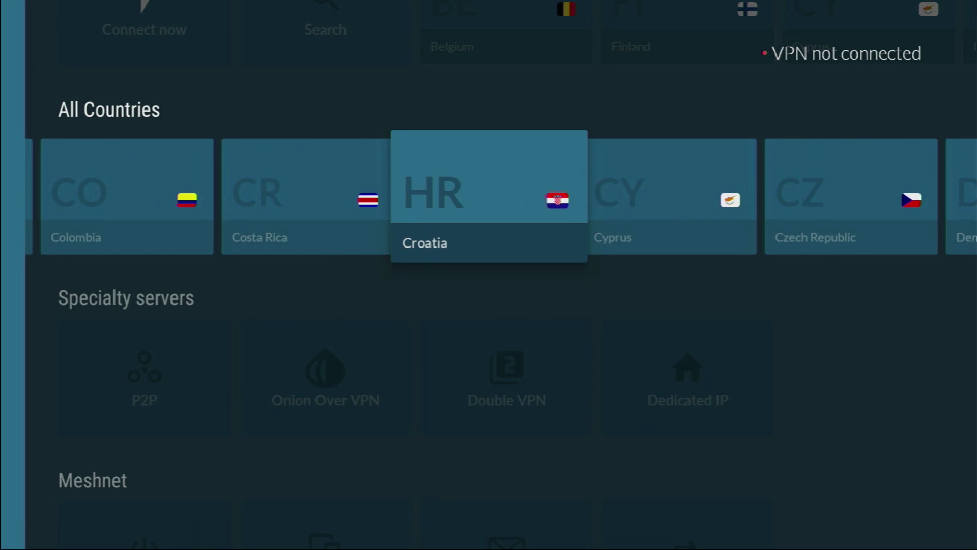
key("Left")
key("Left")
key("Left")
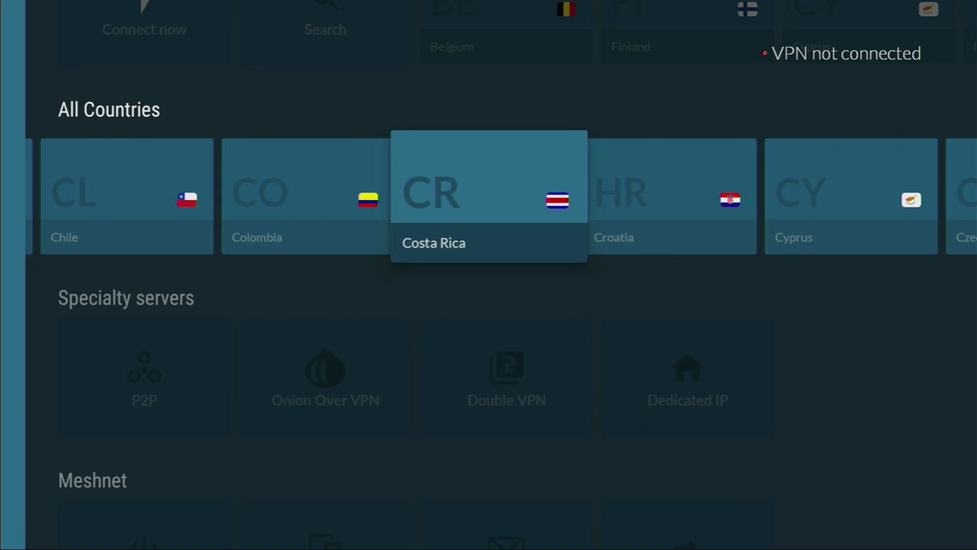
key("Return")
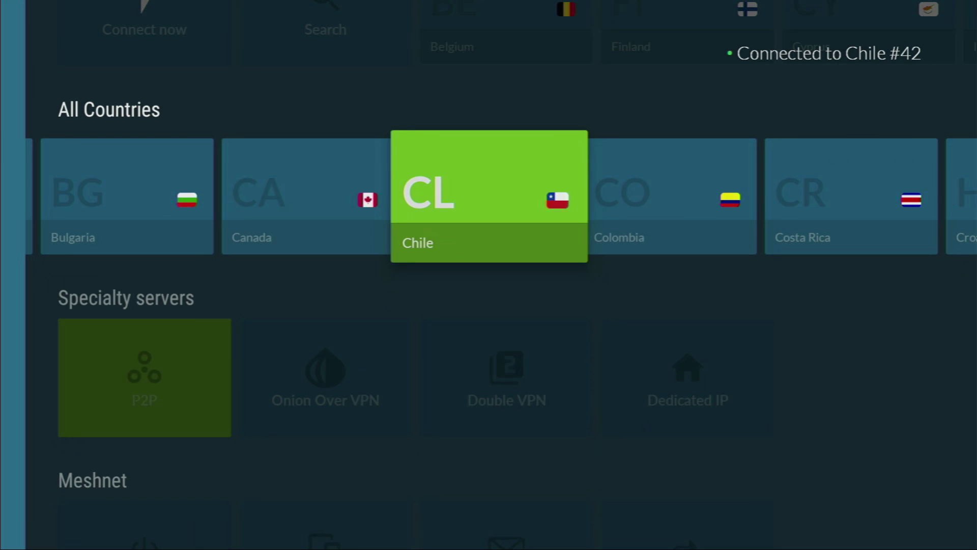
key("Up")
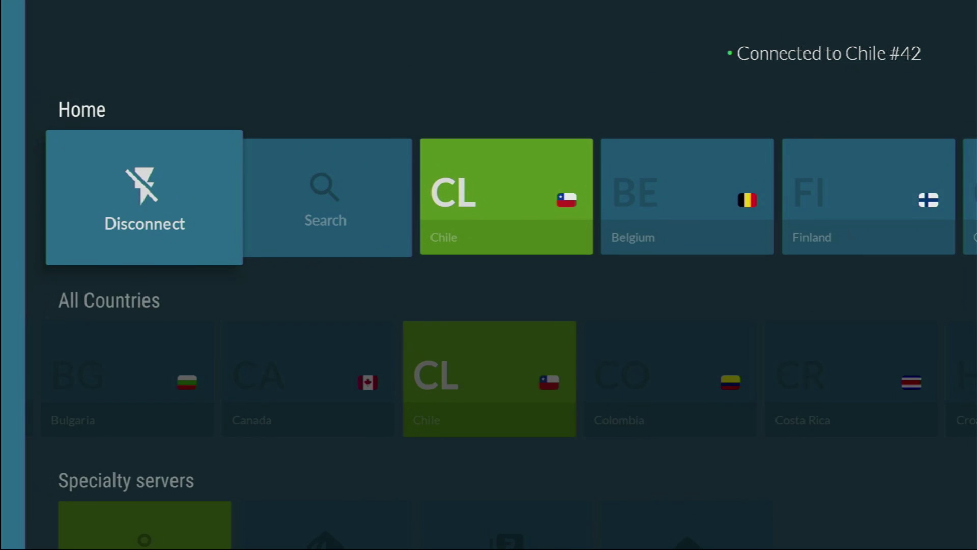
key("Right")
key("Right")
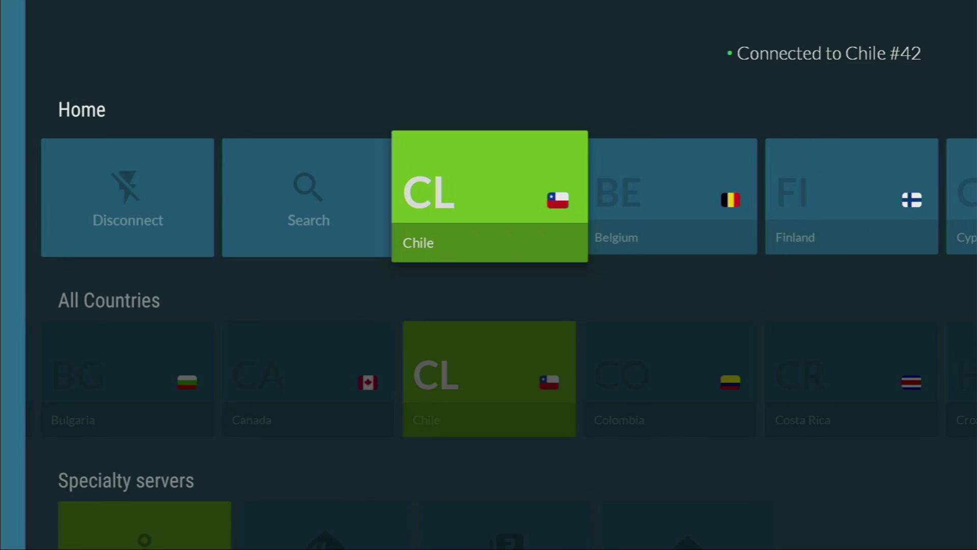
key("Right")
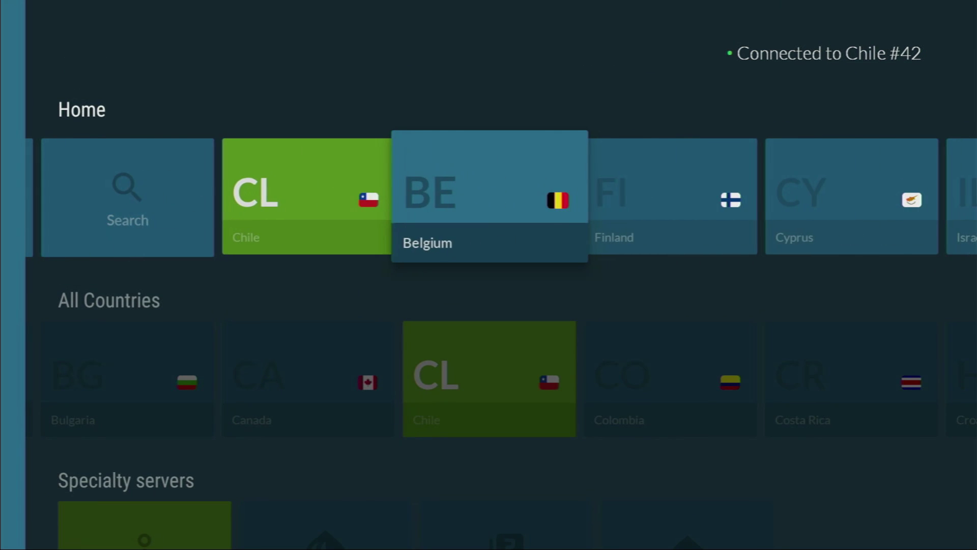
key("Left")
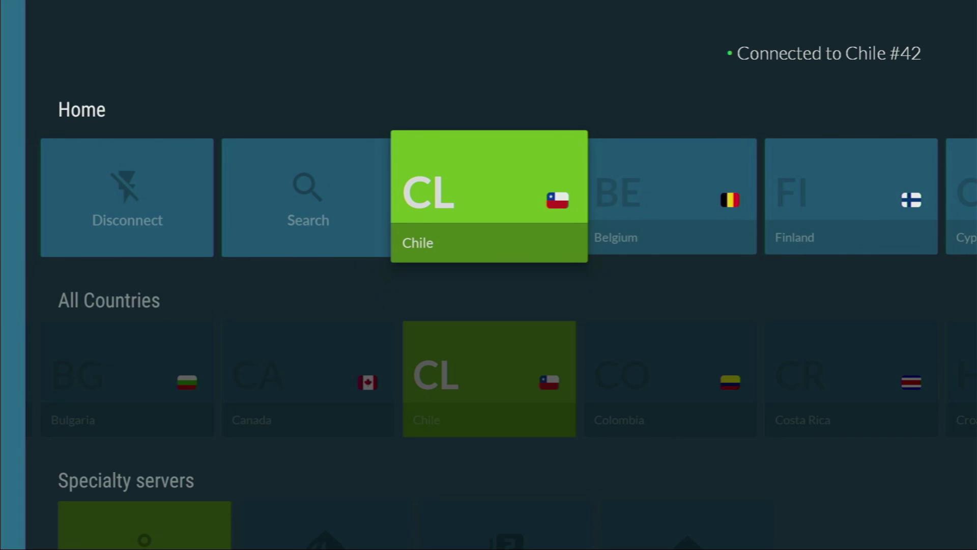
key("Down")
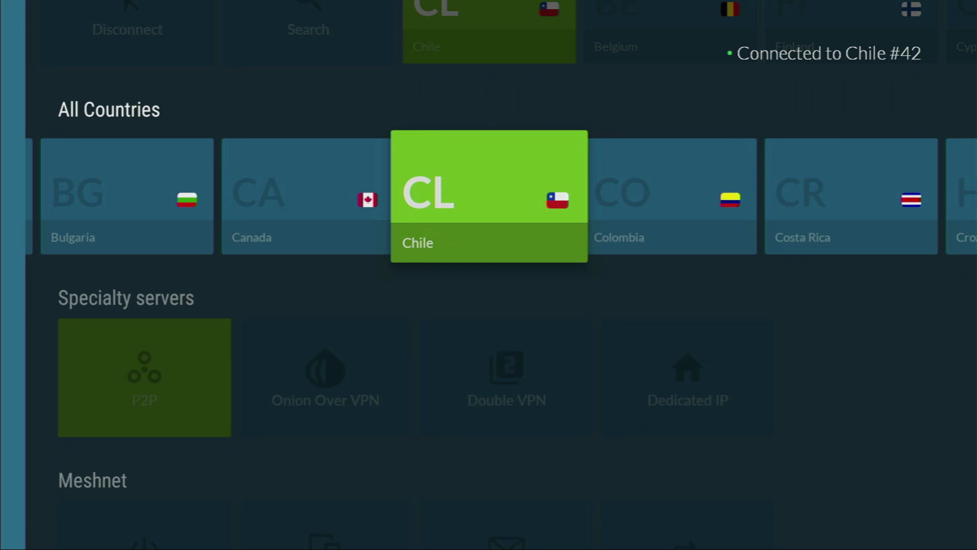
key("Right")
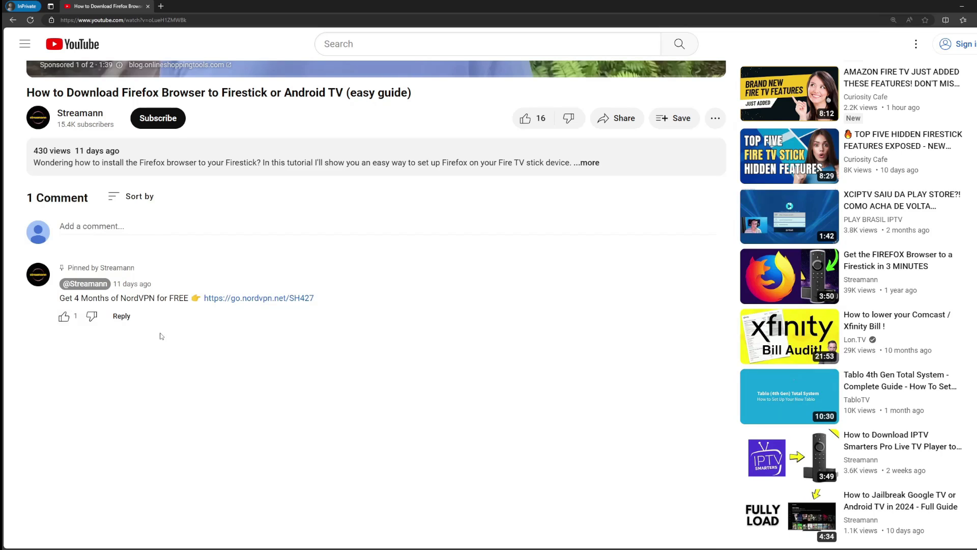
- Switch to the browser and select the NordVPN offer link in the pinned YouTube comment
left_click_drag(326, 301, 203, 300)
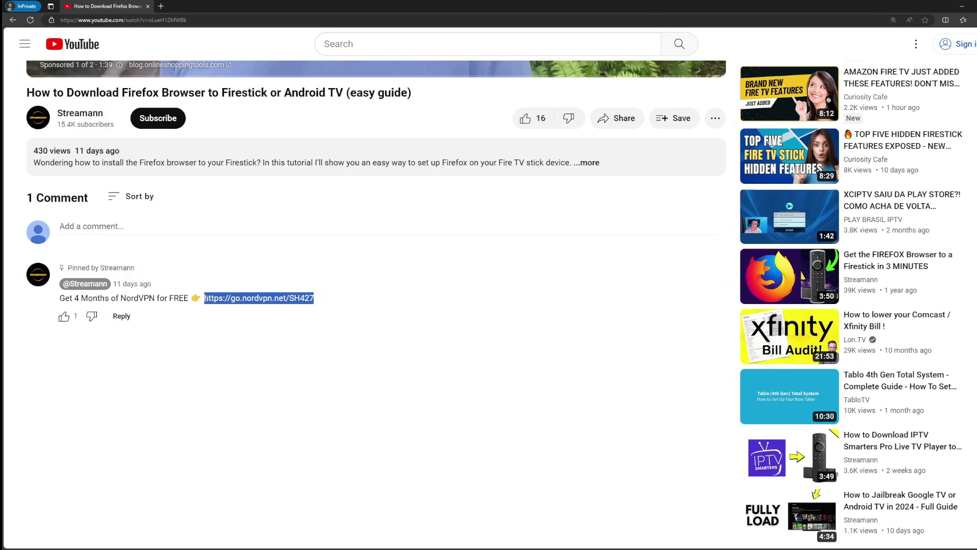
- Open the NordVPN deal from the pinned comment's link and proceed with Get NordVPN after highlighting "+ 4 extra months"
left_click(253, 300)
left_click_drag(414, 188, 481, 206)
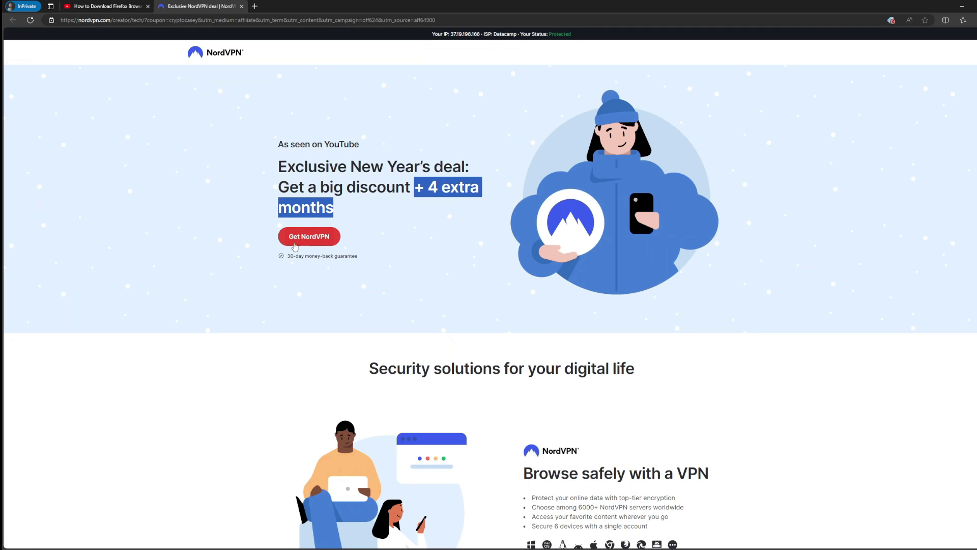
left_click(311, 236)
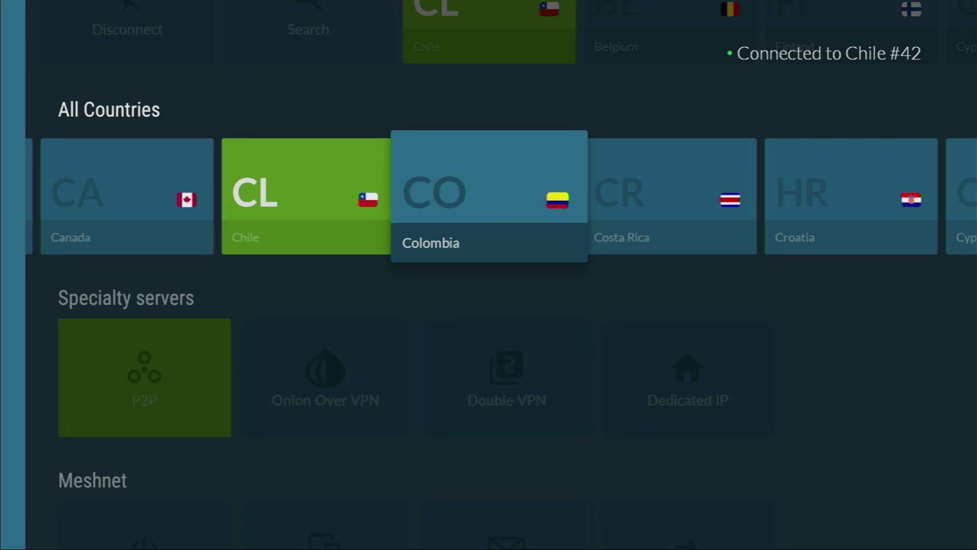
- Switch back to the Fire TV, return to its home screen and launch Downloader
key("Left")
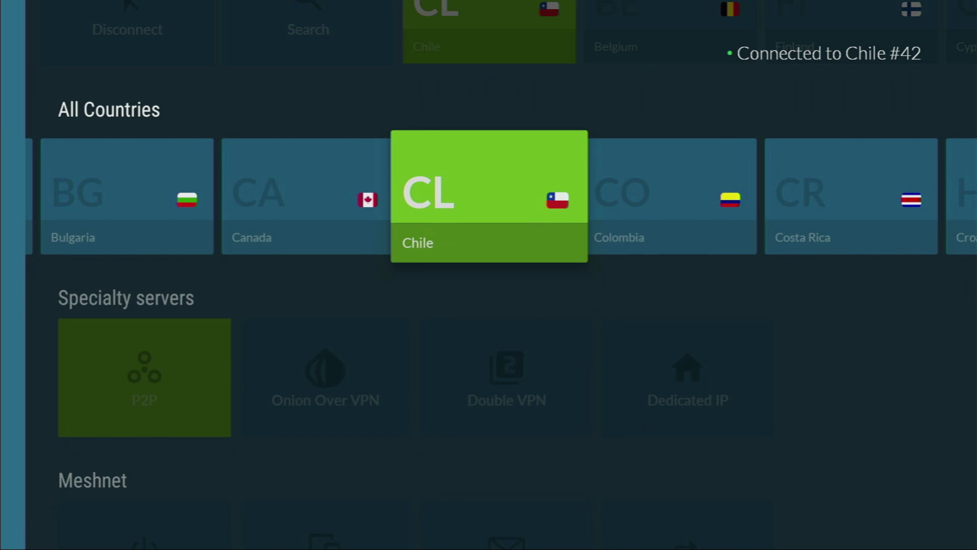
key("Home")
key("Right")
key("Right")
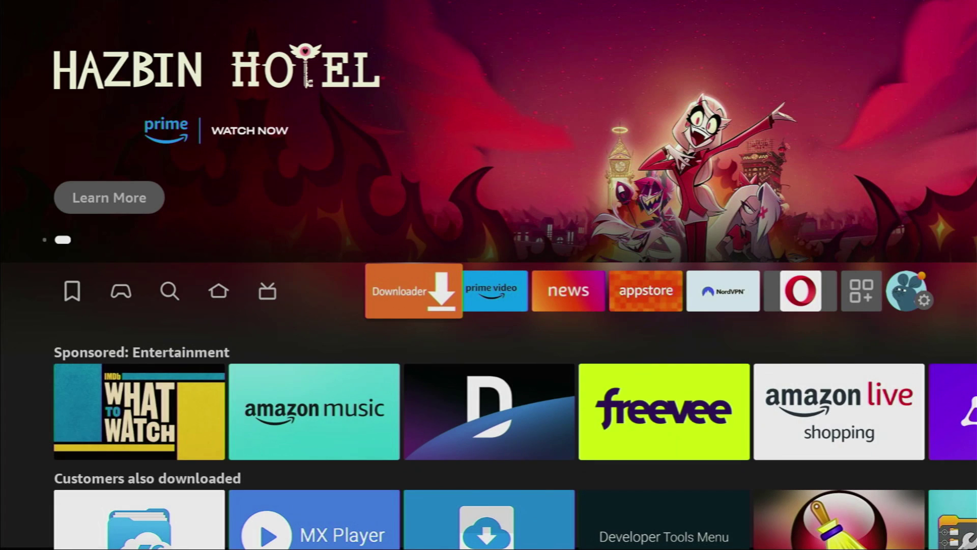
key("Return")
- Go to the Home section of Downloader
key("Left")
key("Left")
key("Left")
key("Left")
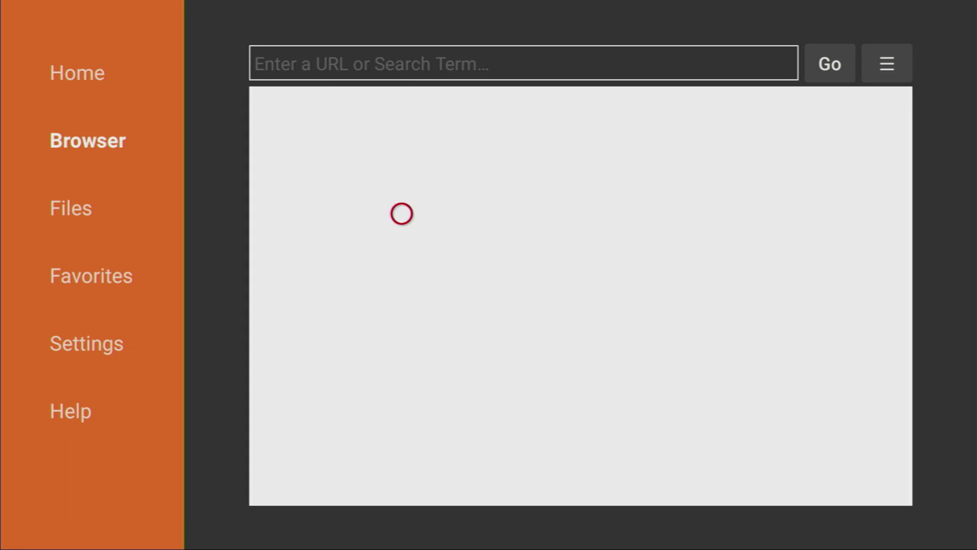
key("Return")
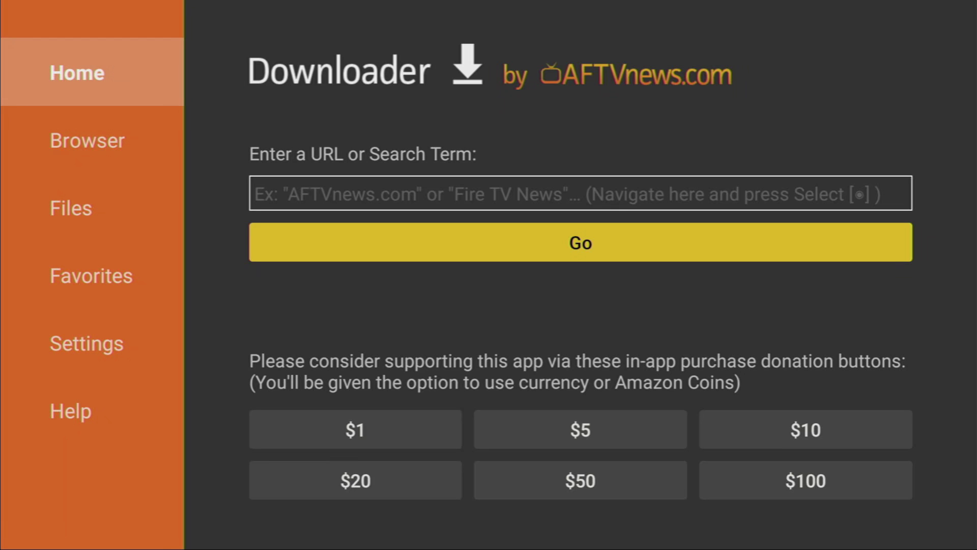
- Enter stremio.com as the URL in Downloader and load the website
key("Right")
key("Up")
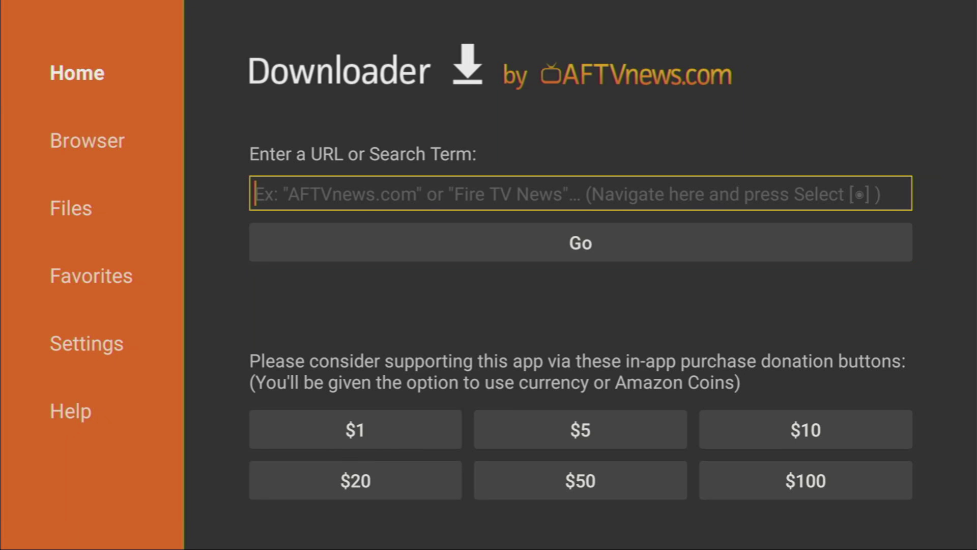
key("Return")
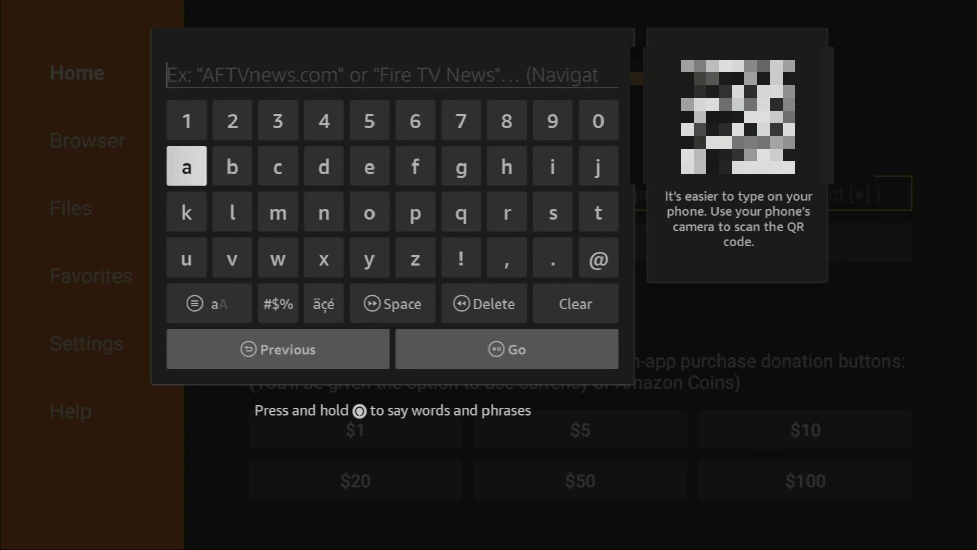
key("Down")
key("Left")
key("Left")
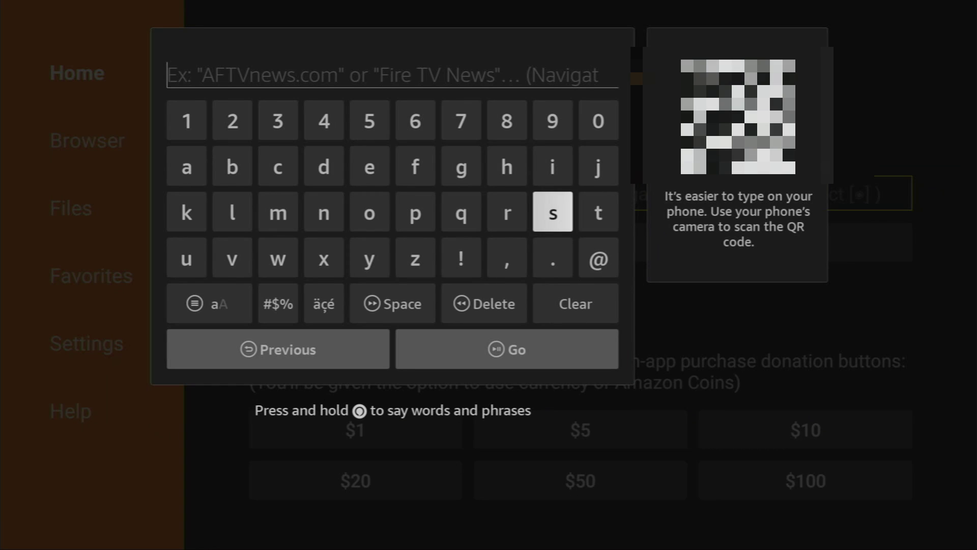
type("stremio.com")
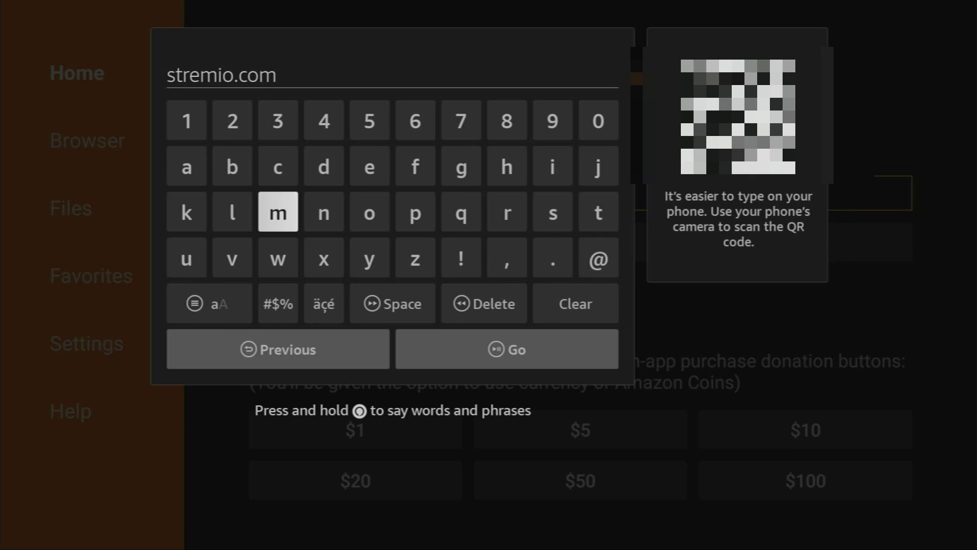
key("Down")
key("Down")
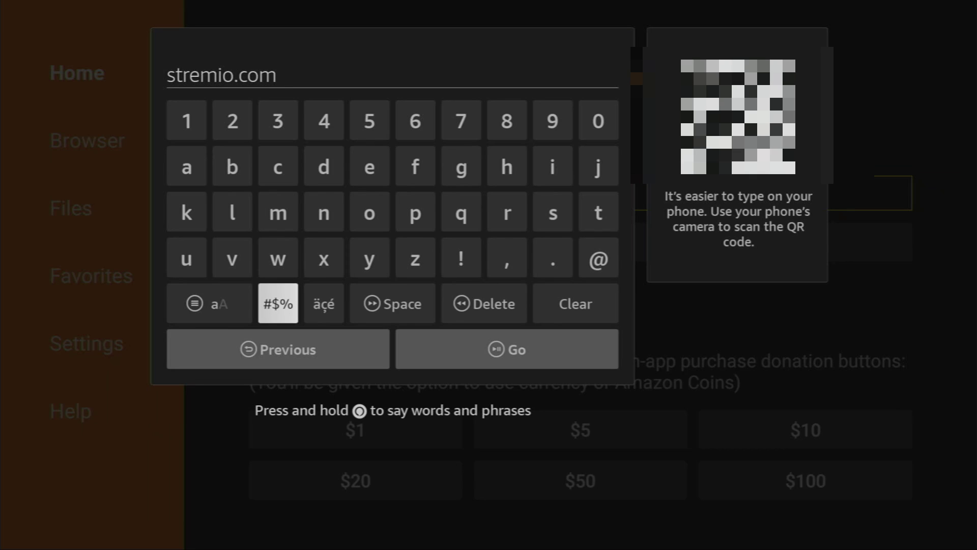
key("Down")
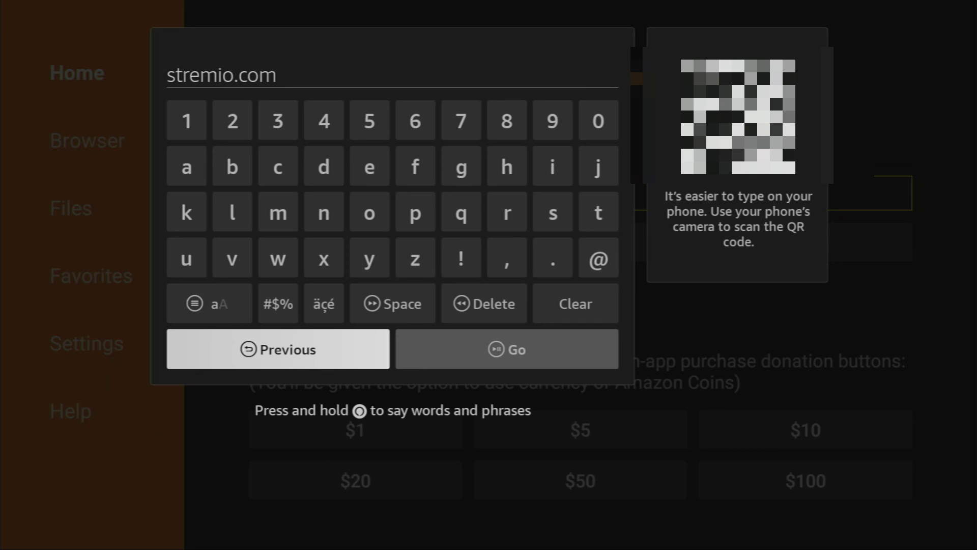
key("Right")
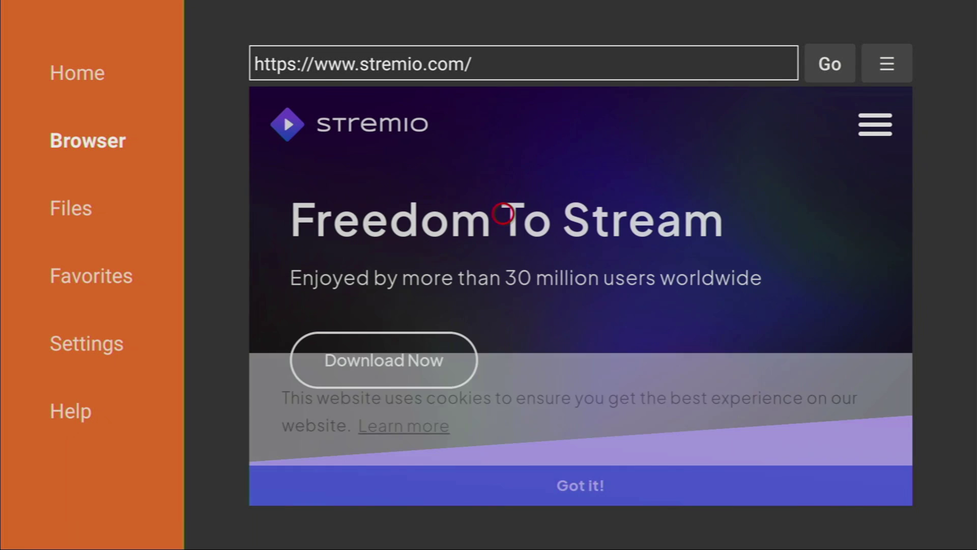
- Open the Downloads page of the Stremio website
scroll(502, 220, "down", 5)
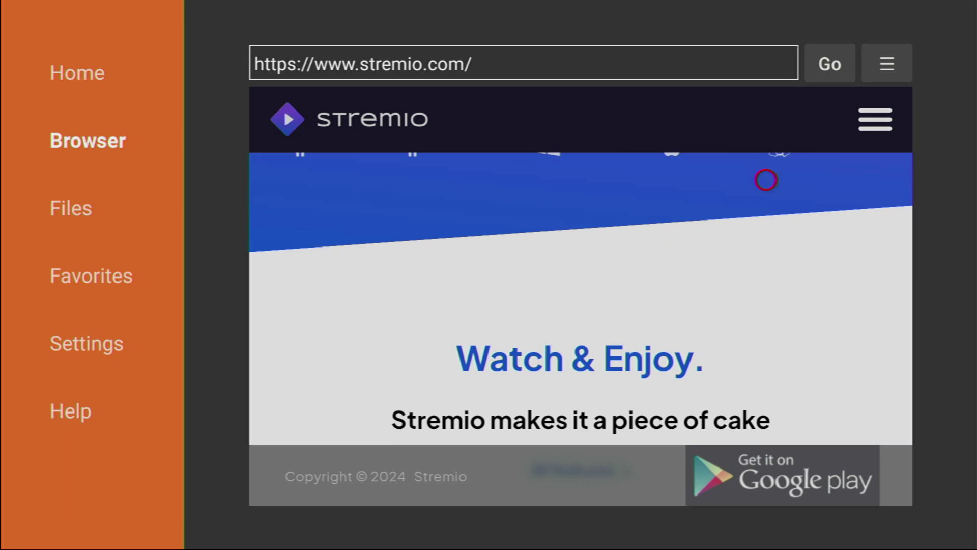
left_click(885, 110)
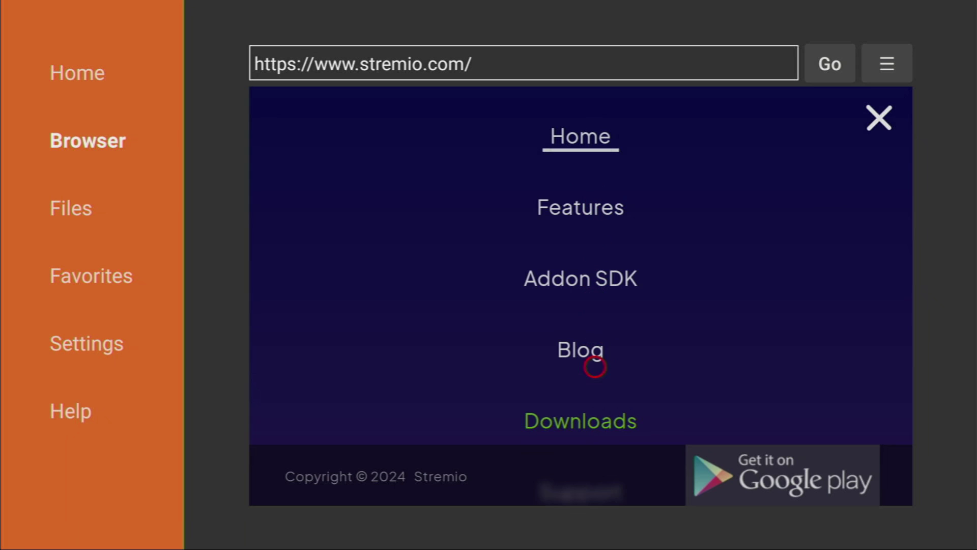
left_click(595, 418)
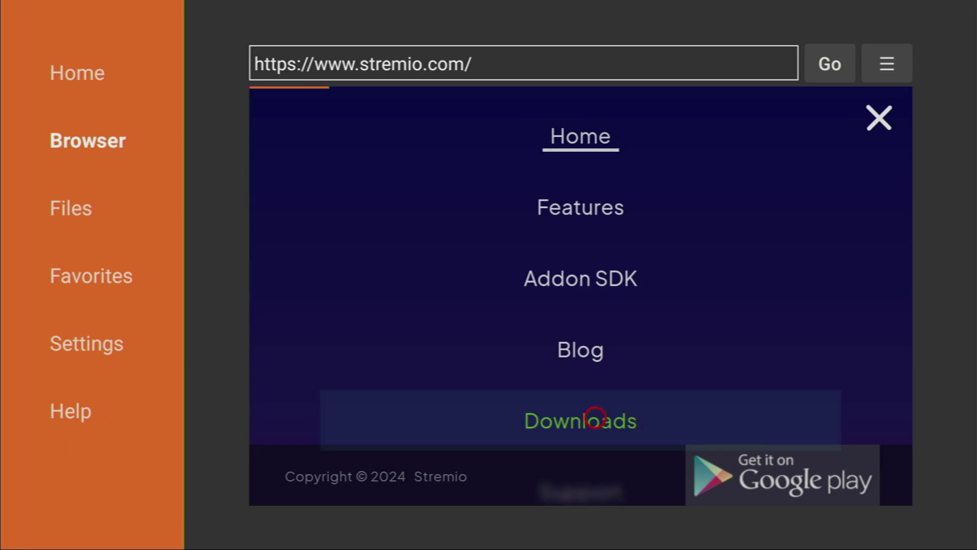
- Download the Stremio 1.6.7 ARM APK offered under Stremio for Android TV
scroll(595, 483, "down", 10)
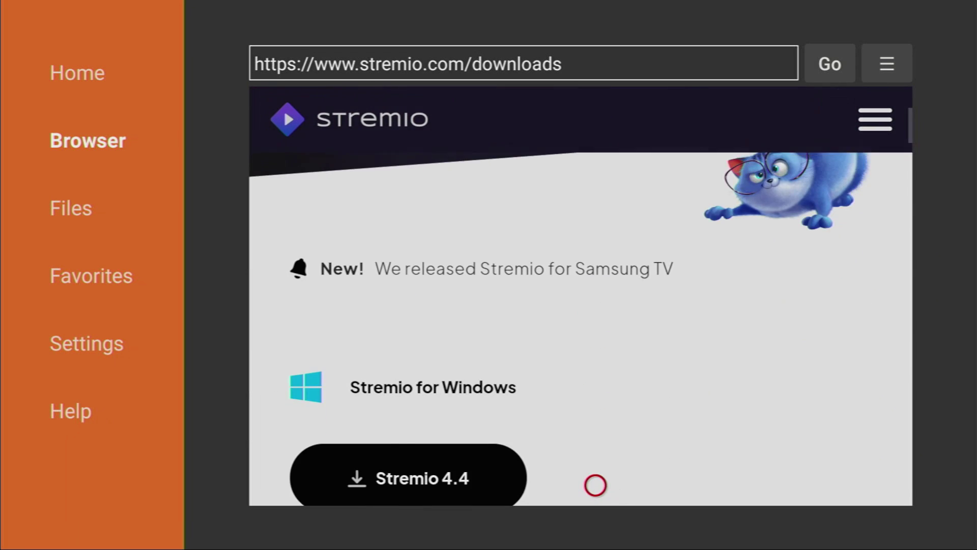
scroll(595, 485, "down", 10)
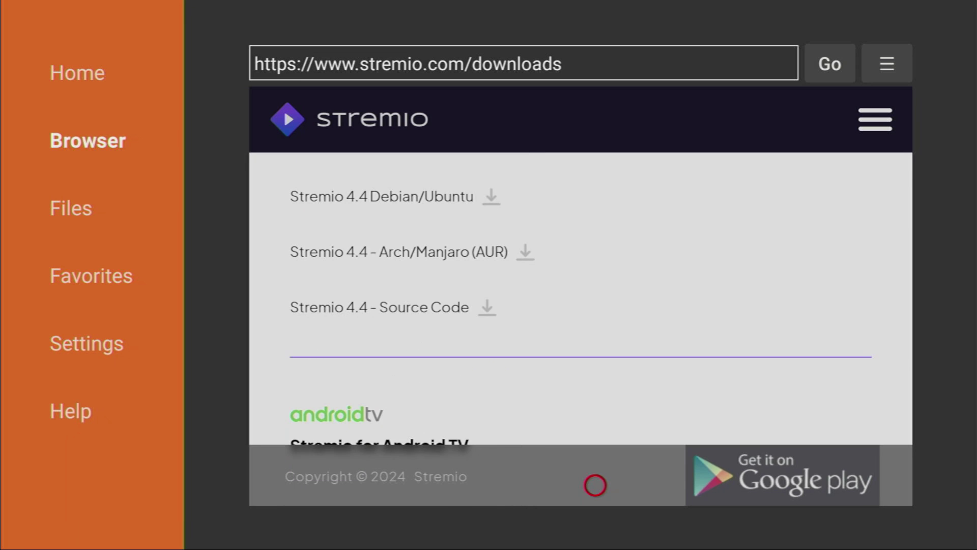
scroll(595, 485, "down", 3)
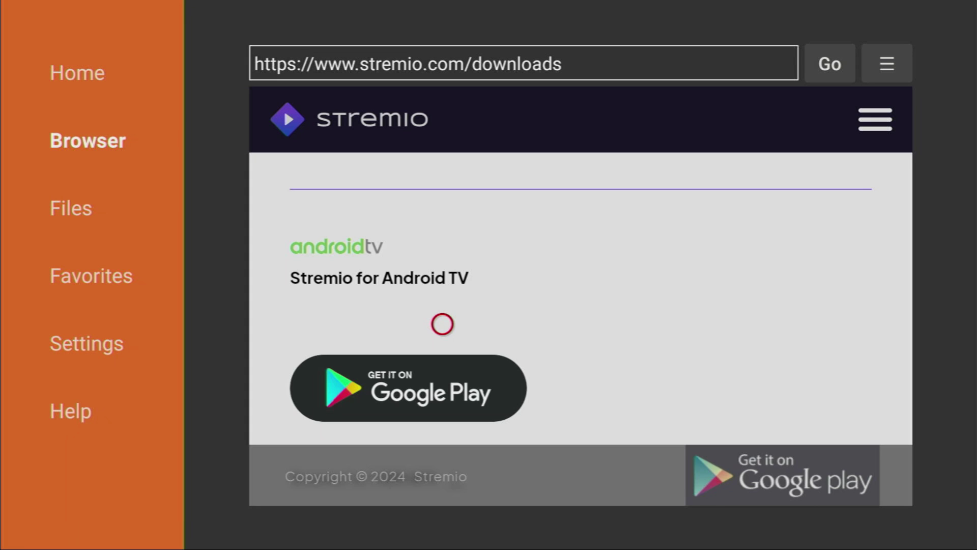
scroll(442, 486, "down", 1)
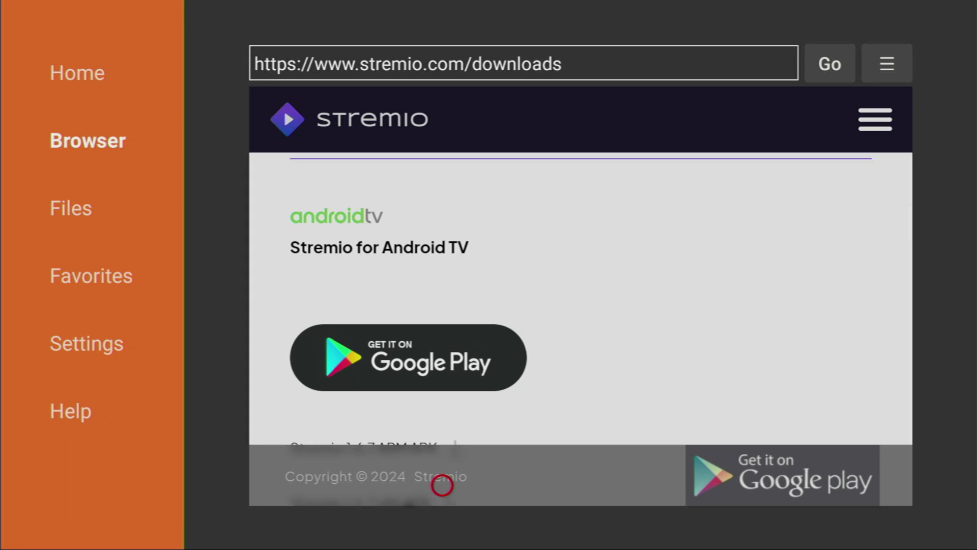
scroll(442, 485, "down", 3)
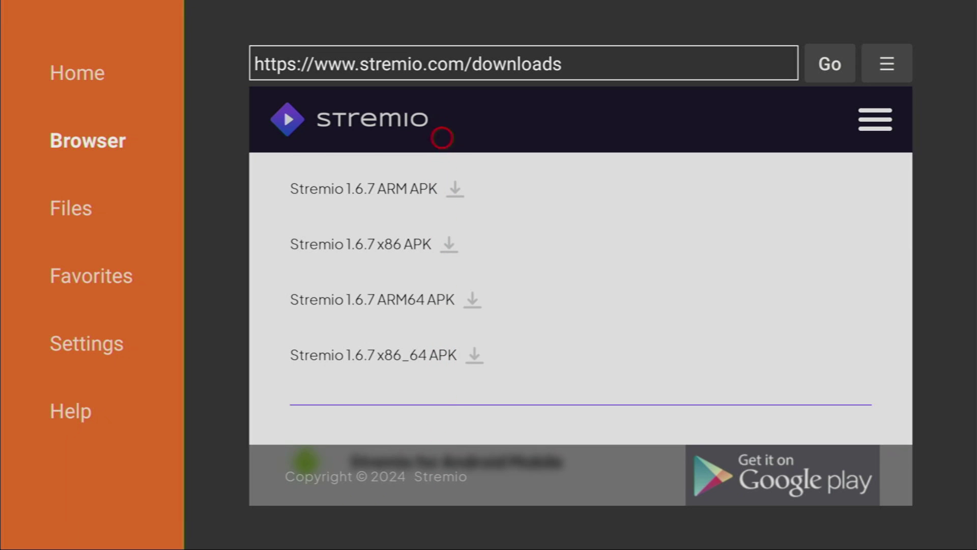
scroll(442, 109, "up", 1)
scroll(441, 234, "up", 1)
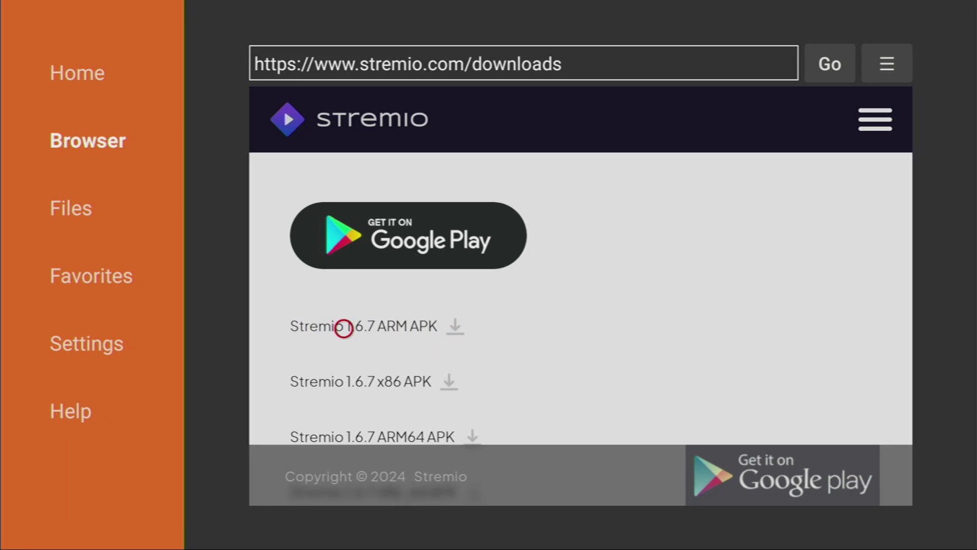
left_click(343, 328)
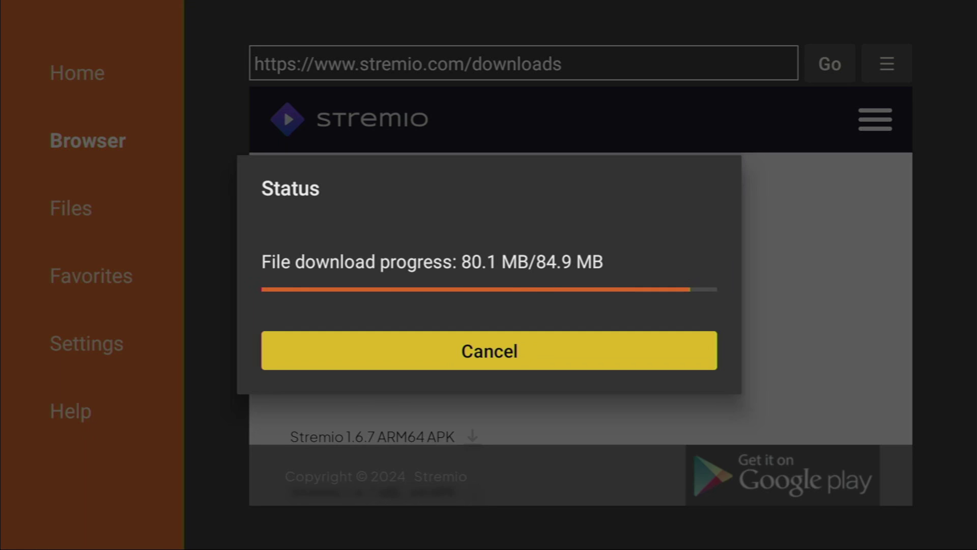
- Install the downloaded Stremio app and close the installer without opening the app
key("Return")
key("Right")
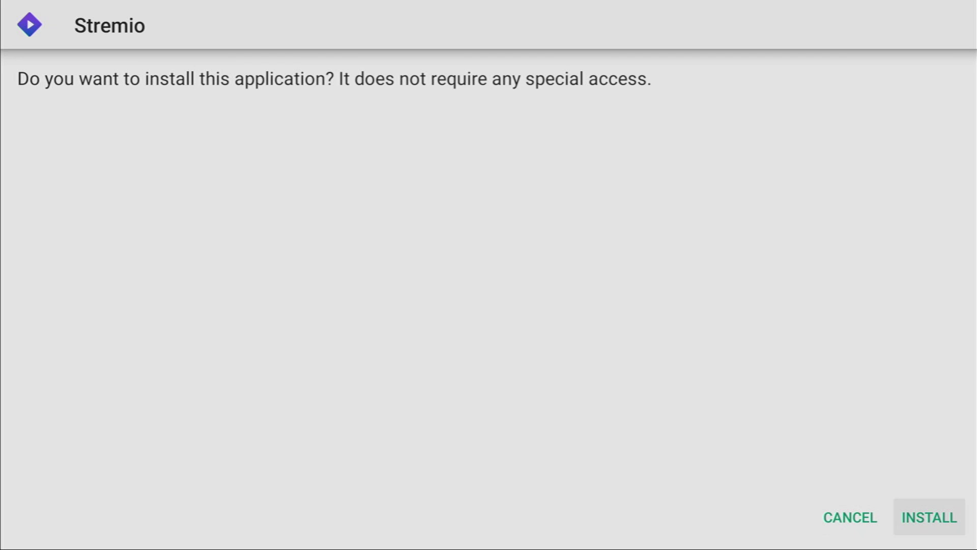
key("Return")
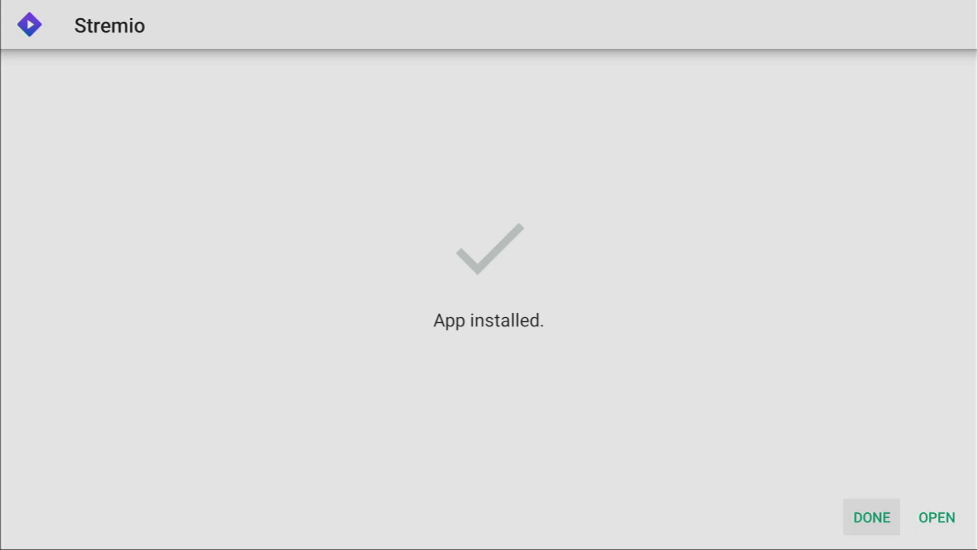
key("Right")
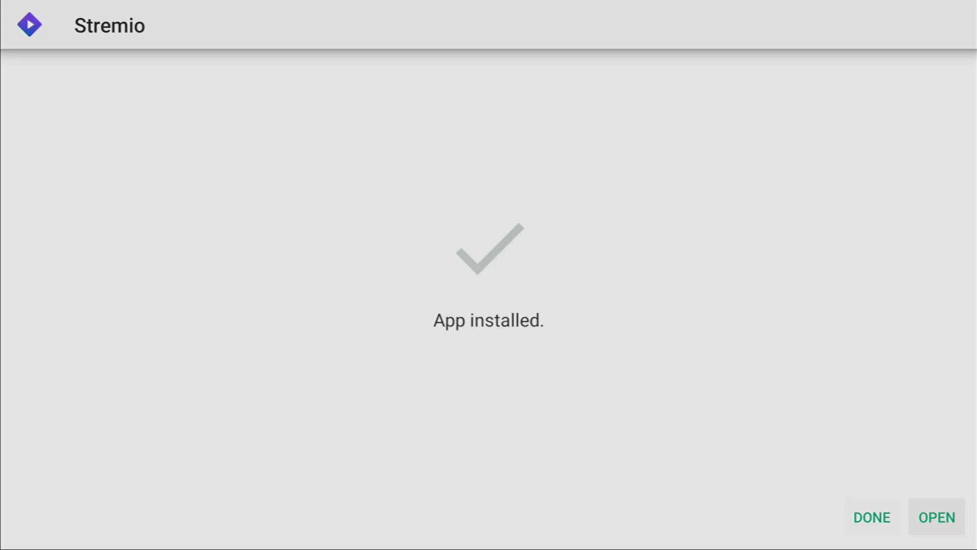
key("Left")
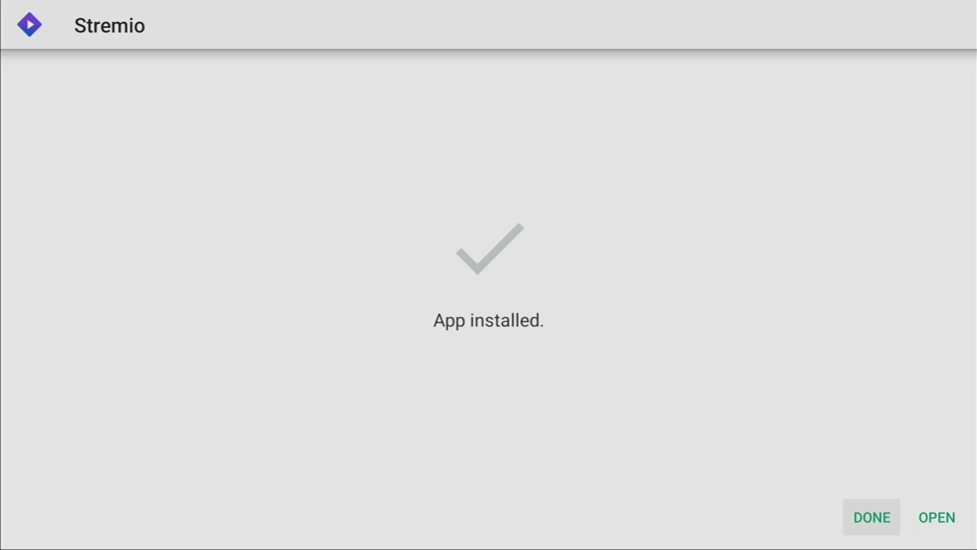
key("Return")
- Delete the downloaded Stremio APK file from the device and confirm the deletion
key("Right")
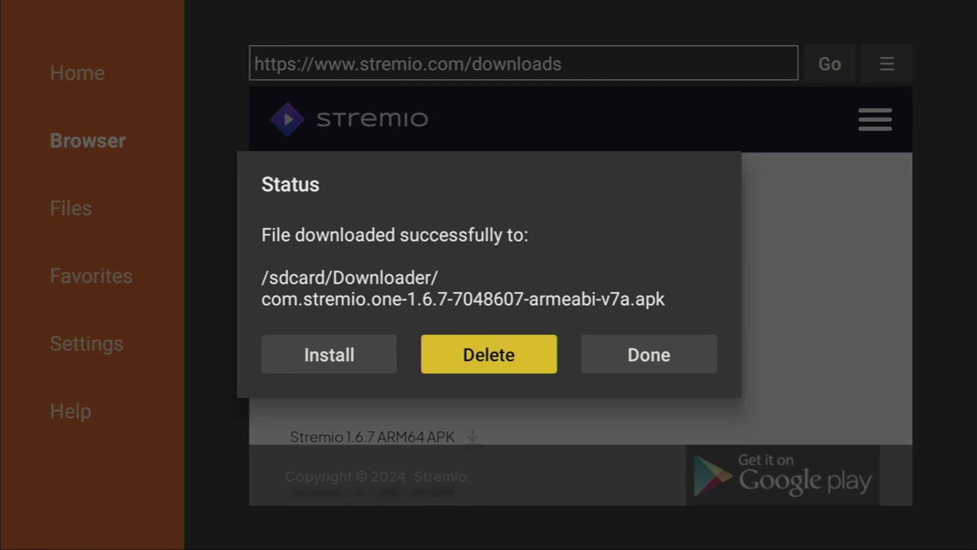
key("Return")
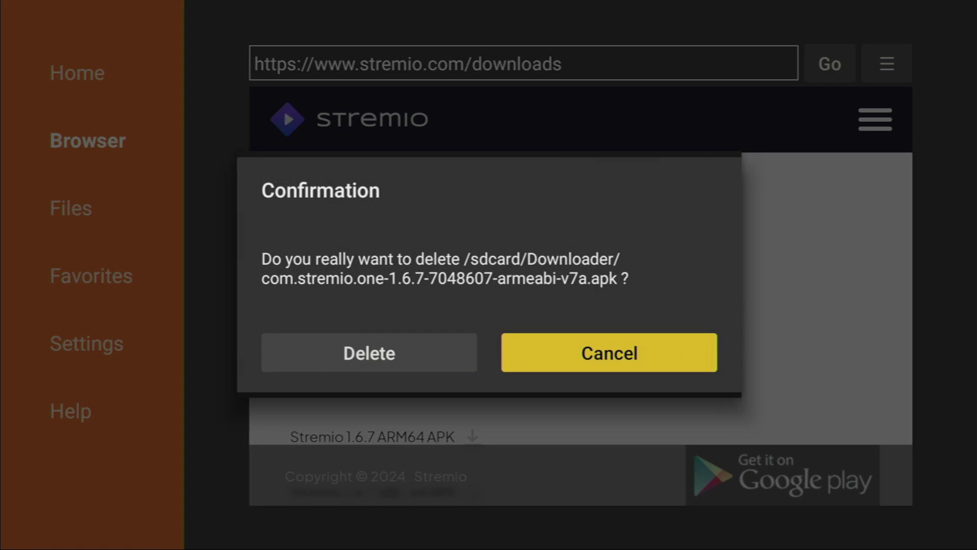
key("Left")
key("Return")
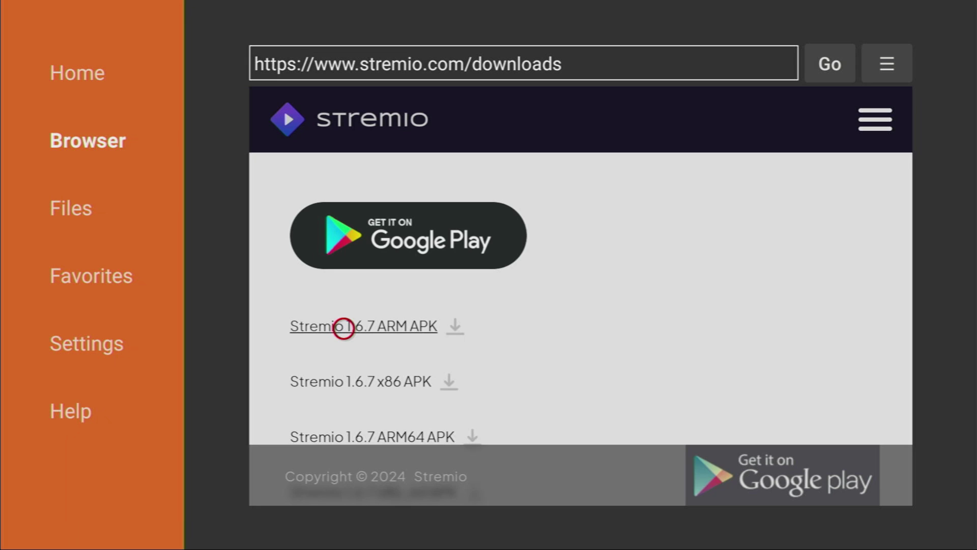
- Return to the Fire TV home screen and open the full list of apps and channels
key("Home")
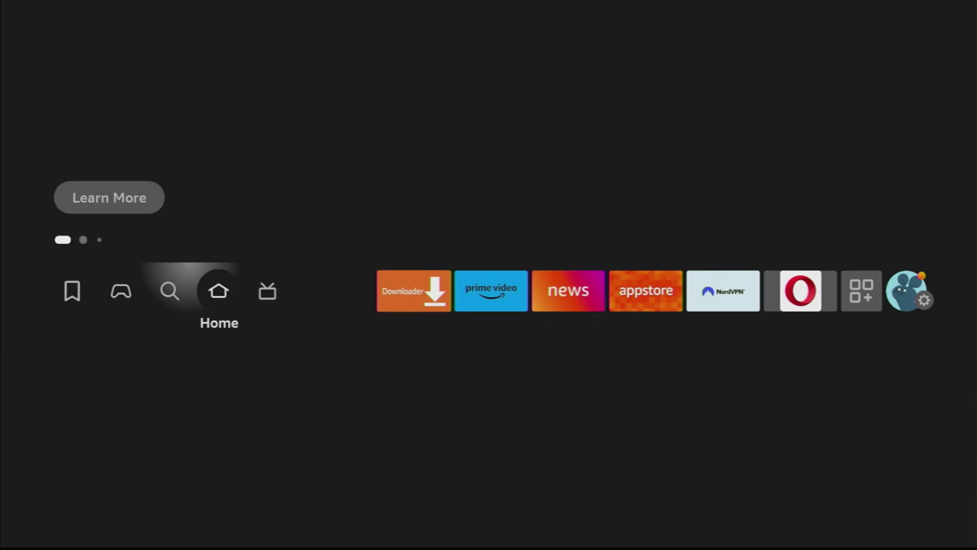
key("Right")
key("Right")
key("Right")
key("Right")
key("Right")
key("Right")
key("Right")
key("Right")
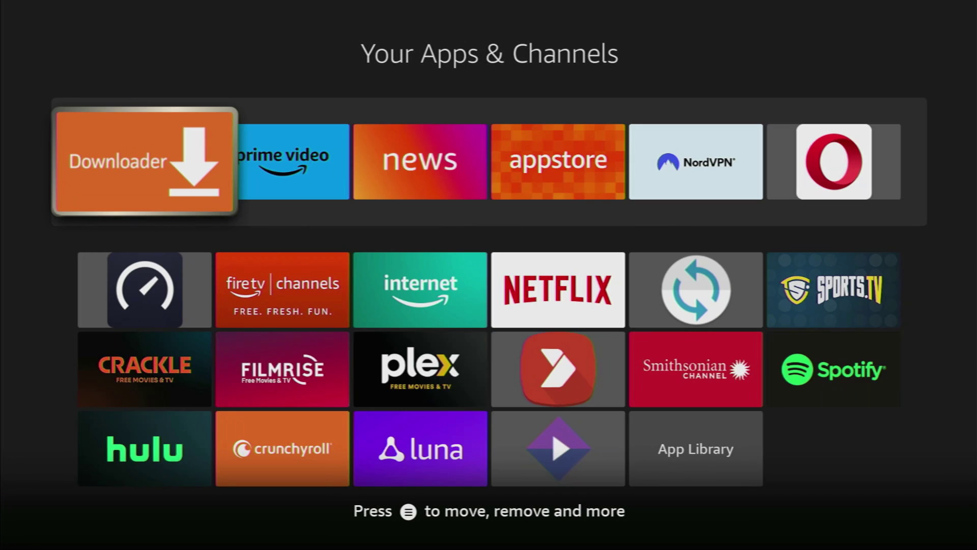
- Move the newly installed Stremio app to the front of the Your Apps & Channels list
key("Down")
key("Down")
key("Down")
key("Right")
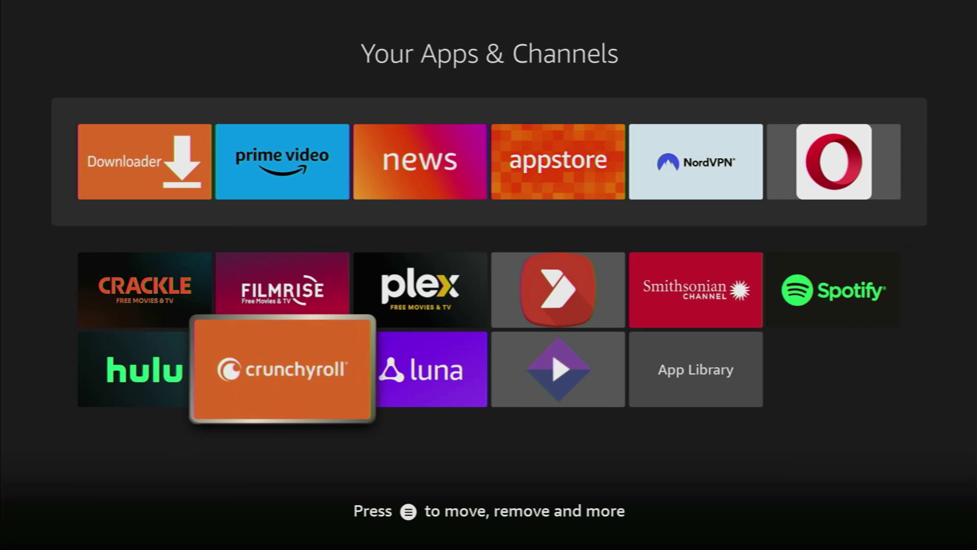
key("Right")
key("Right")
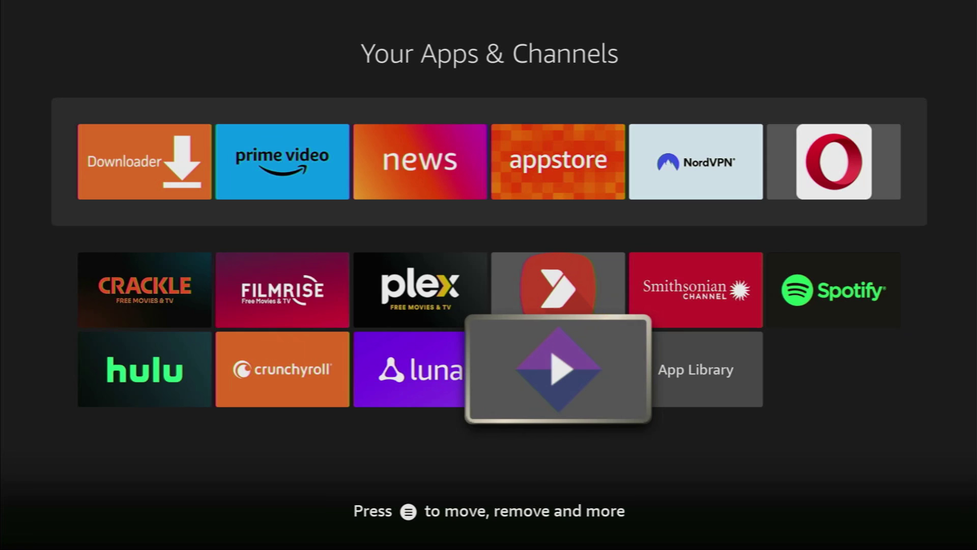
key("Menu")
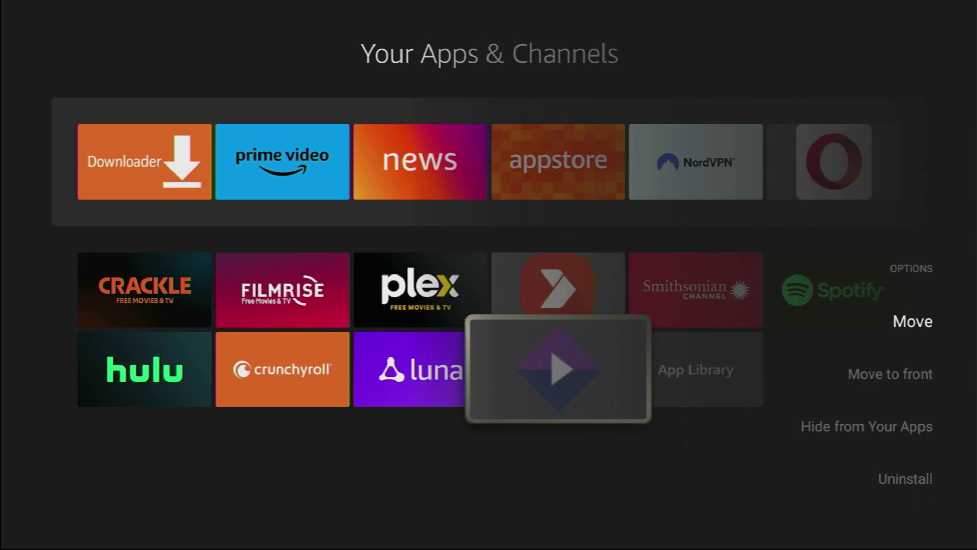
key("Down")
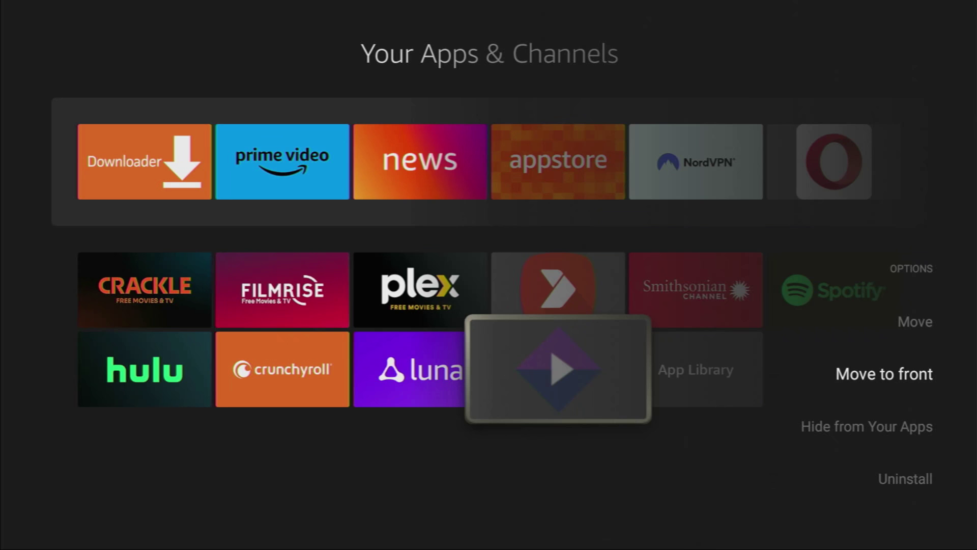
key("Return")
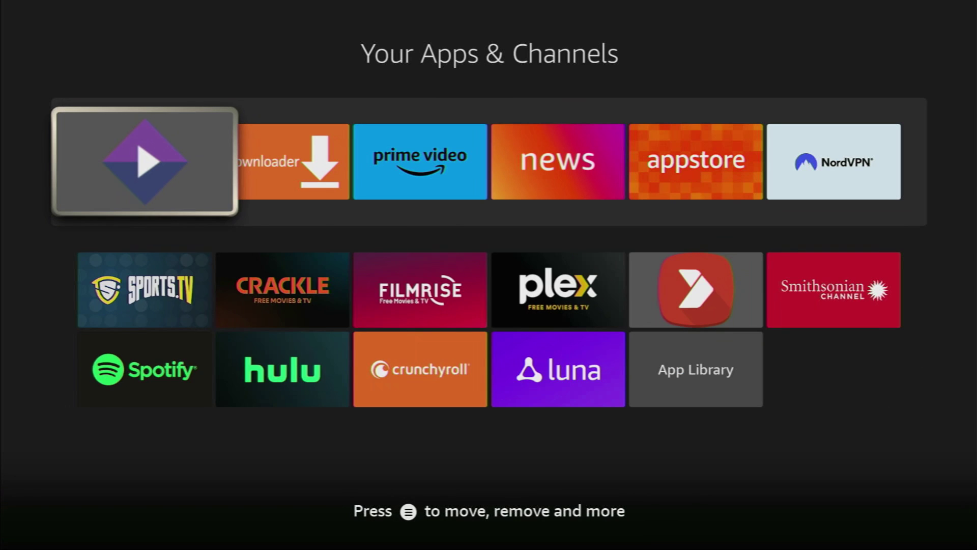
key("Down")
key("Up")
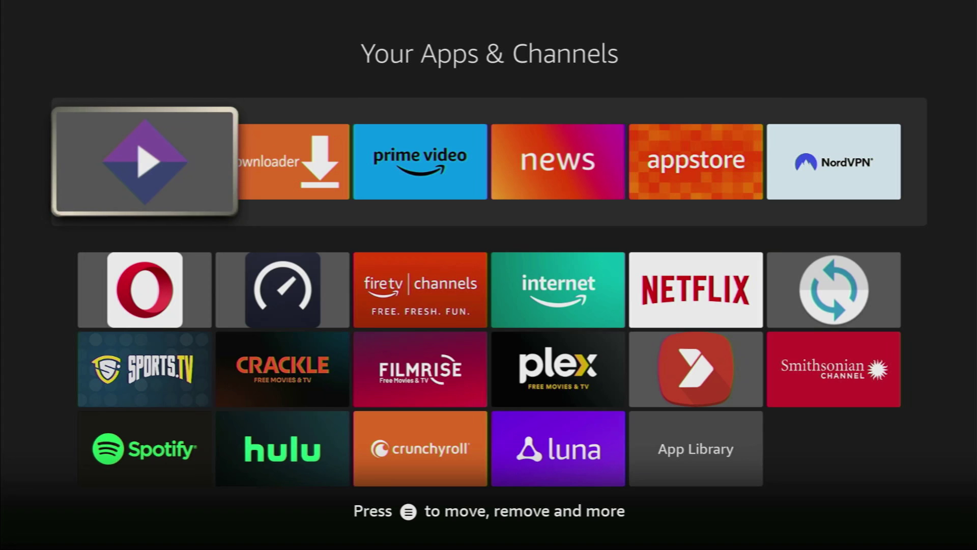
key("Right")
key("Right")
key("Right")
key("Right")
key("Right")
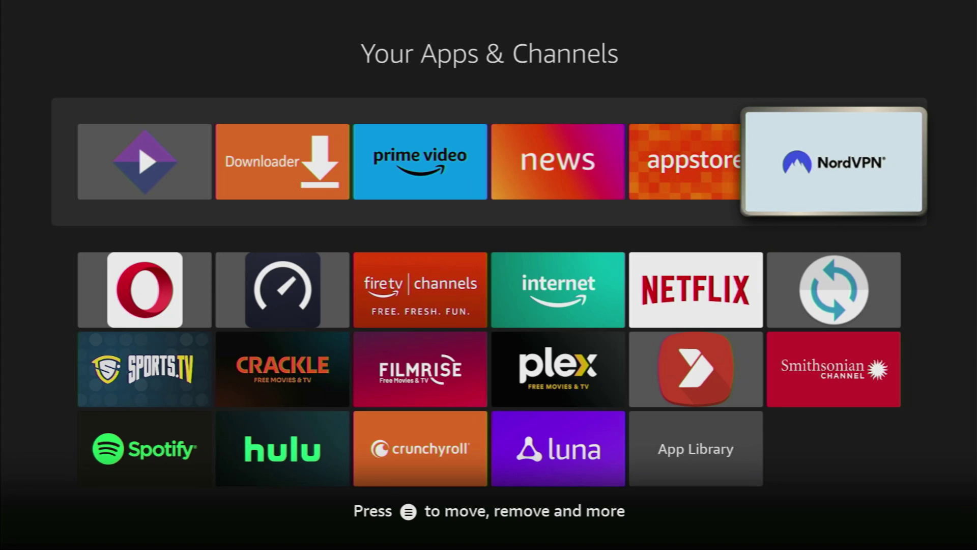
- Return to the Stremio app in the first slot of the apps list and launch it
key("Left")
key("Left")
key("Left")
key("Left")
key("Left")
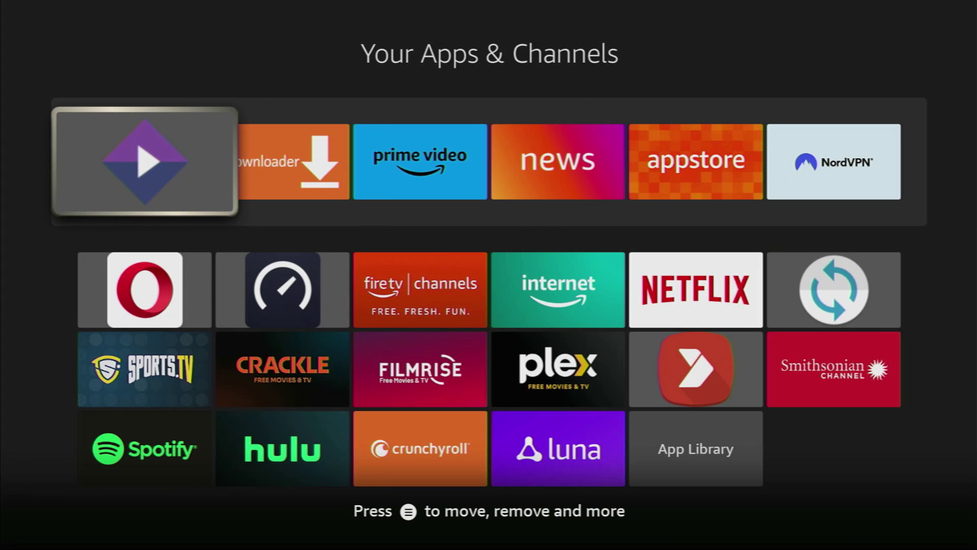
key("Return")
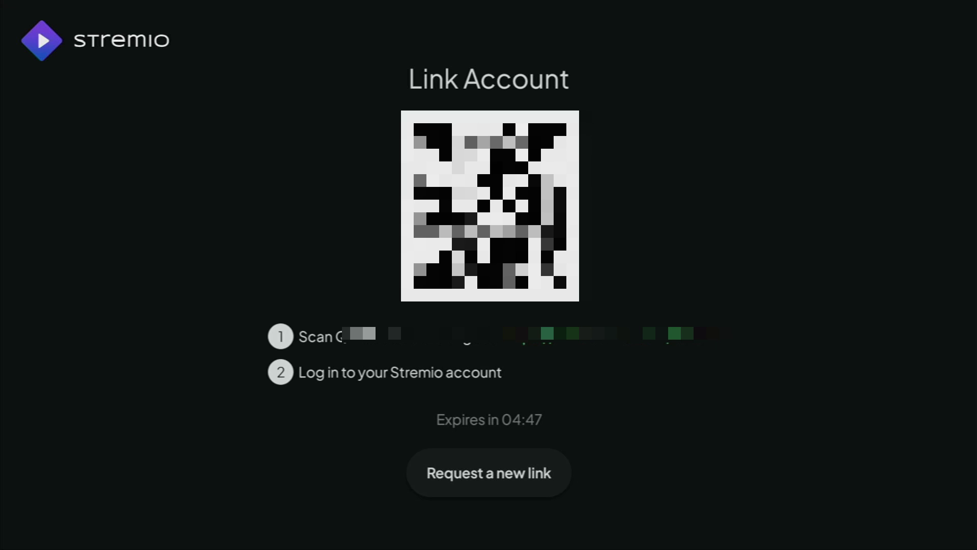